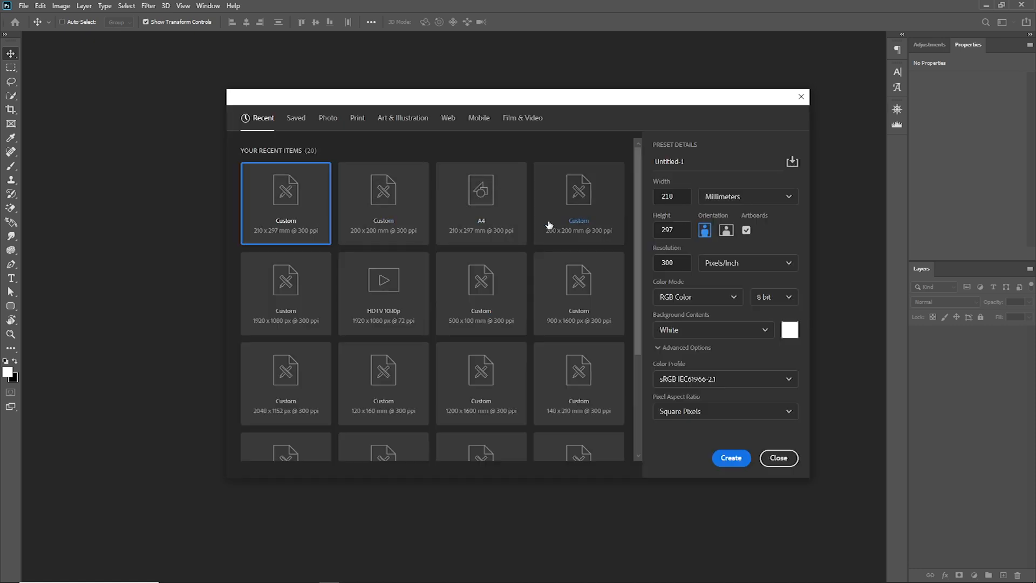
Create a new portrait document of 2480 x 3508 px at 300 ppi with a white background
click(492, 224)
click(731, 458)
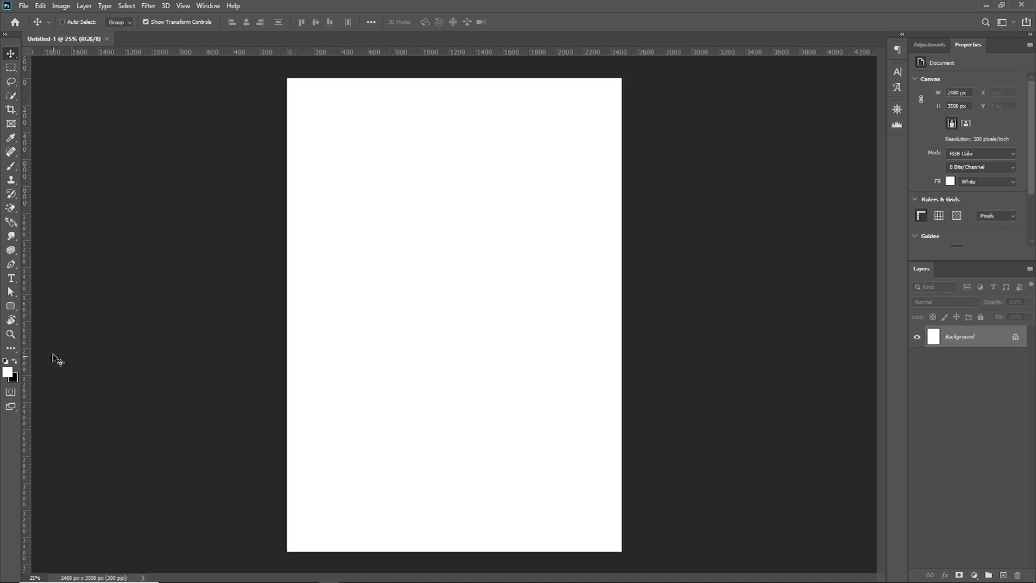
Zoom in on the middle of the page to 100% with the Zoom tool
click(11, 334)
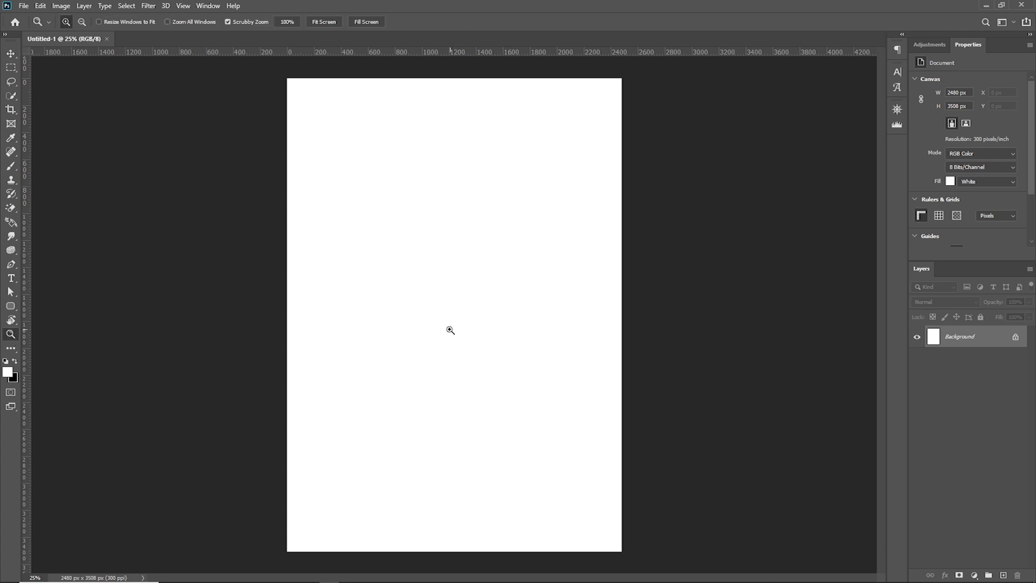
click(456, 318)
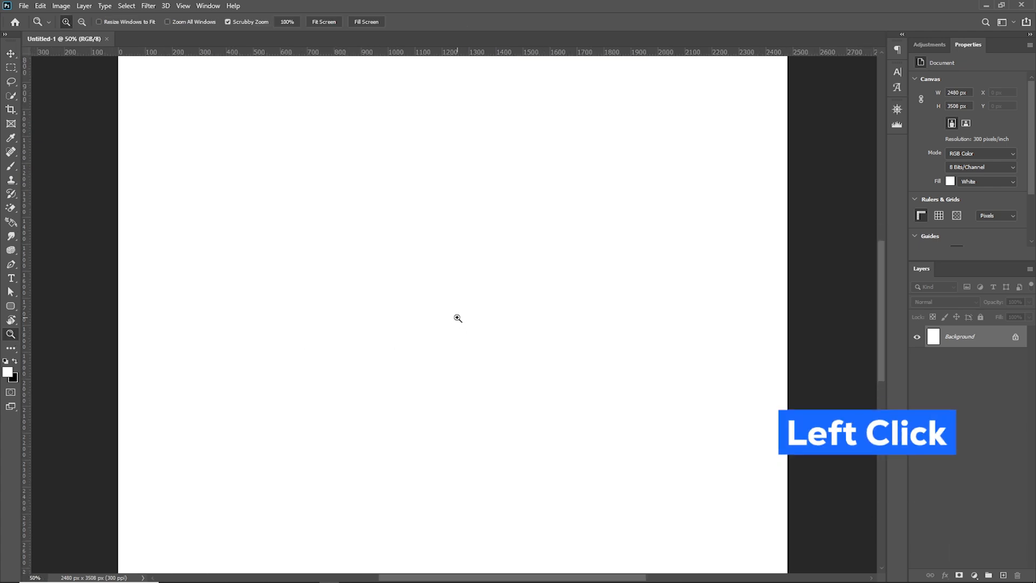
click(457, 318)
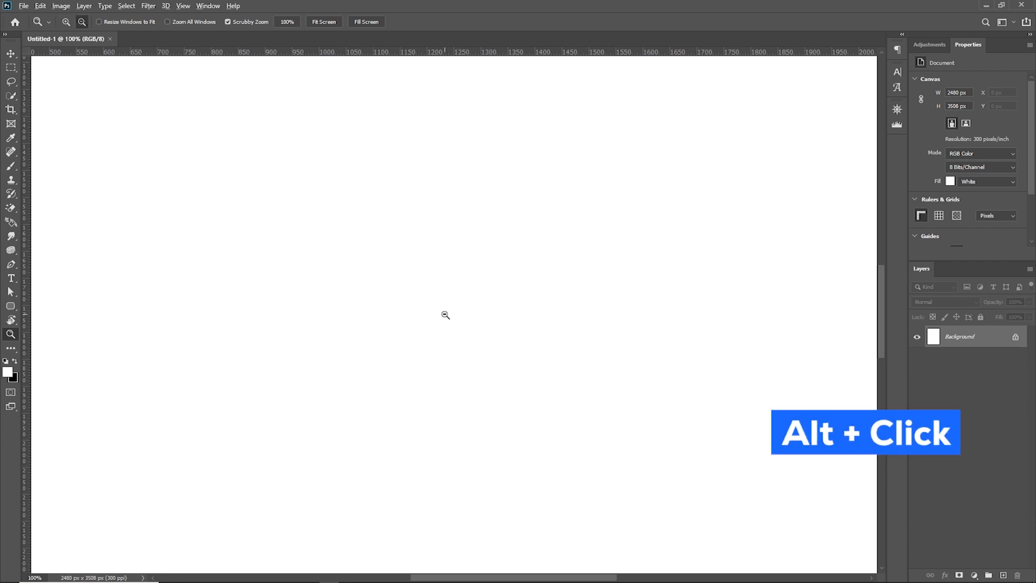
Zoom out from the page in increments to 12.5%, and zoom back in continuously to about 22% with Scrubby Zoom
alt+click(446, 314)
alt+click(445, 315)
alt+click(445, 315)
alt+click(445, 314)
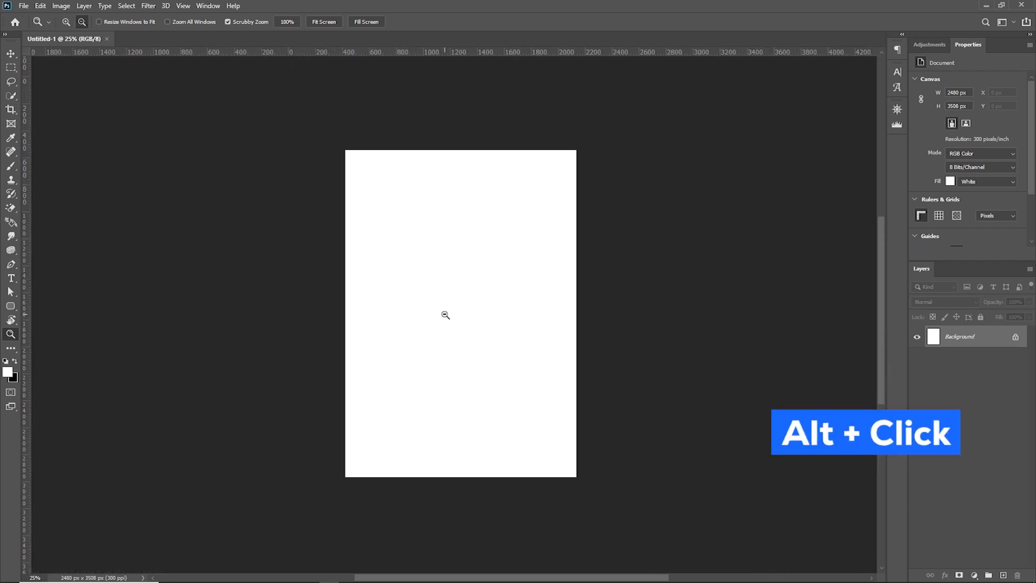
alt+click(446, 314)
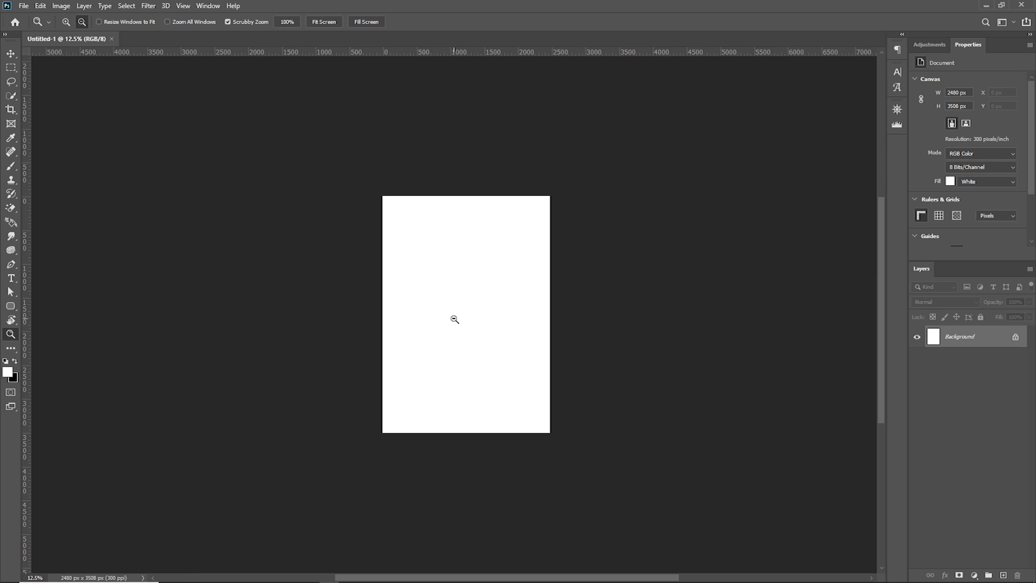
alt+click(454, 319)
drag(457, 308, 495, 326)
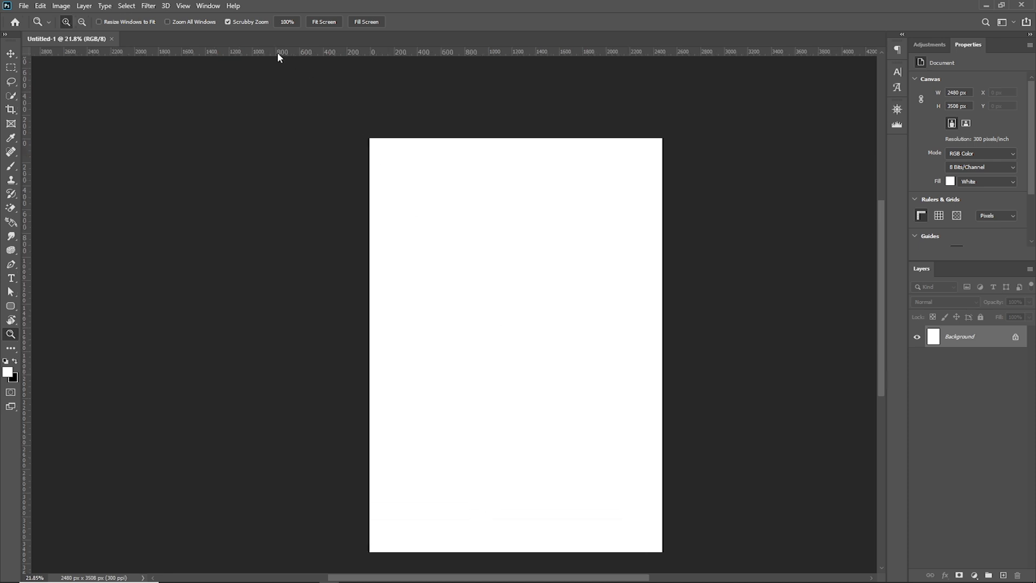
Turn off Scrubby Zoom, zoom in on the page to 33.3%, and zoom out stepwise to 6.25%
click(228, 22)
click(558, 349)
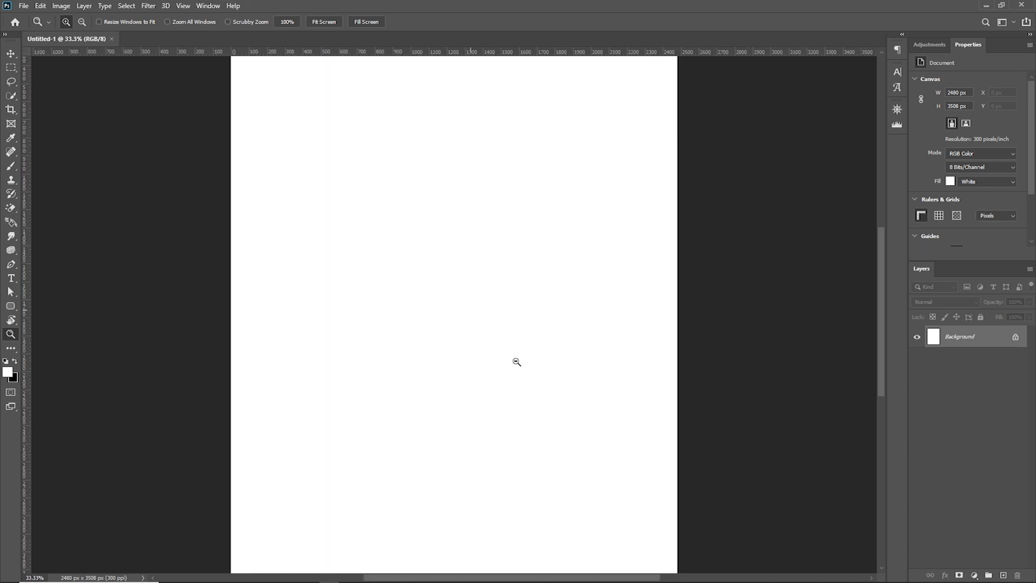
alt+click(446, 273)
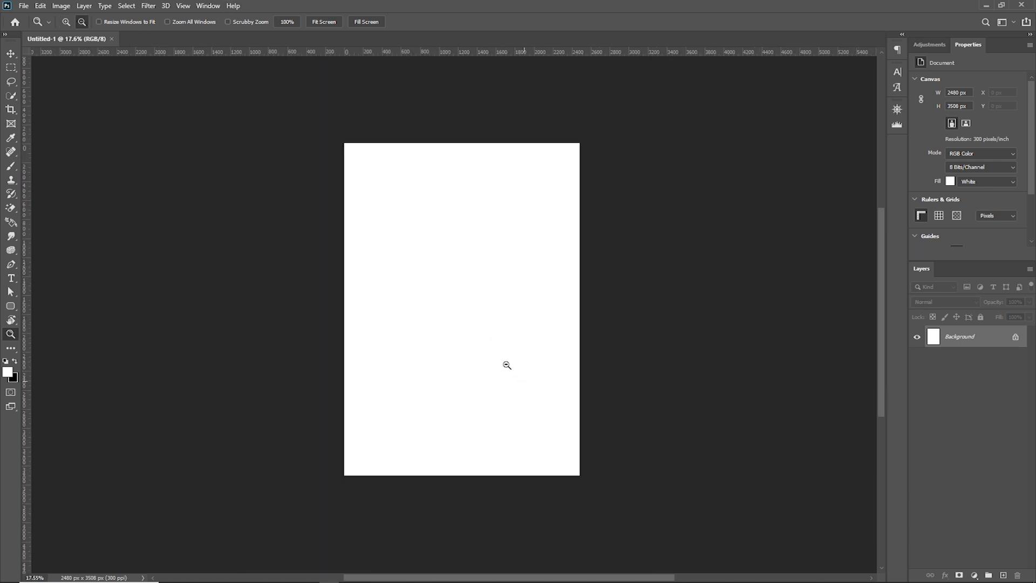
alt+click(468, 325)
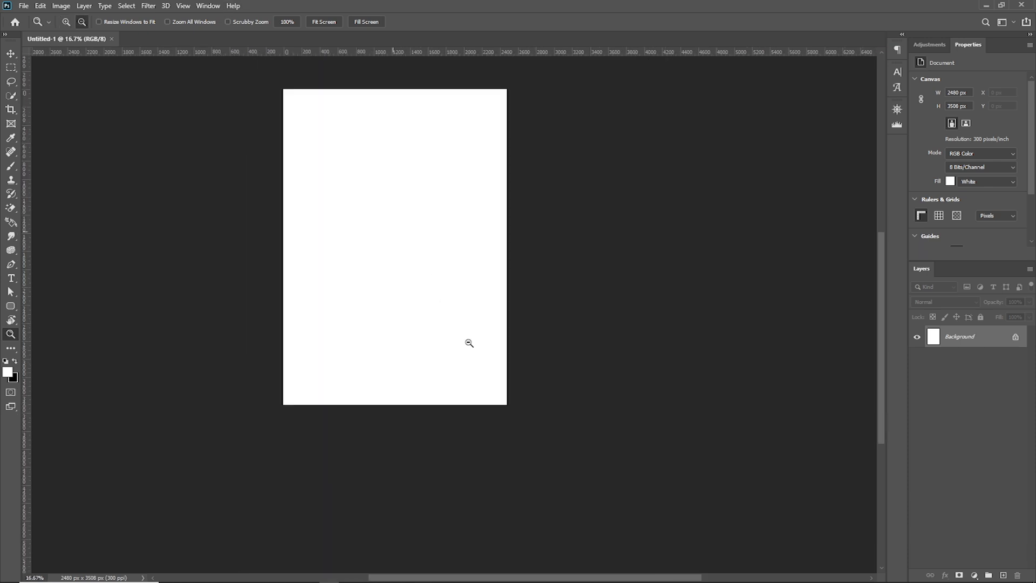
alt+click(432, 280)
alt+click(473, 345)
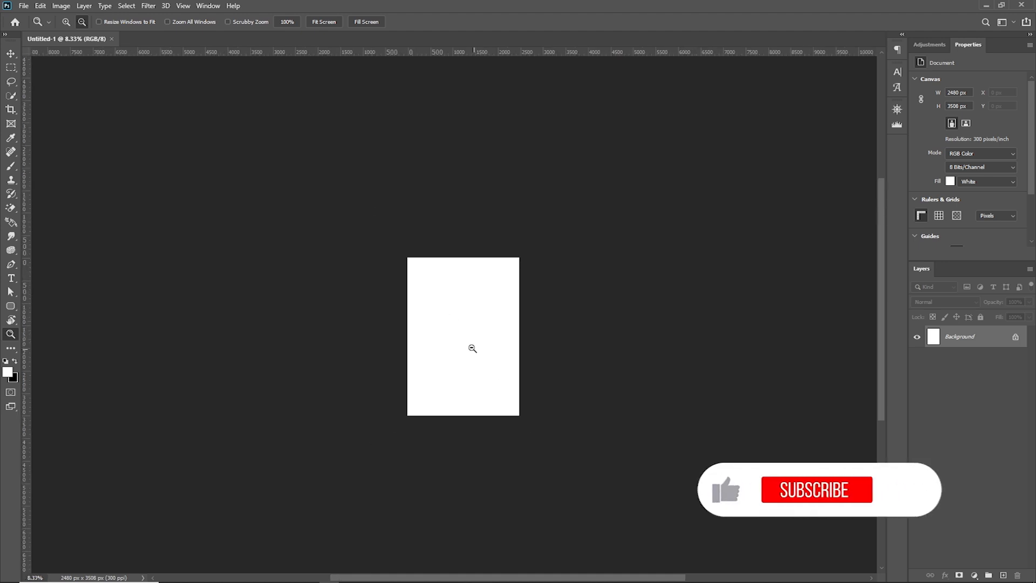
alt+click(493, 368)
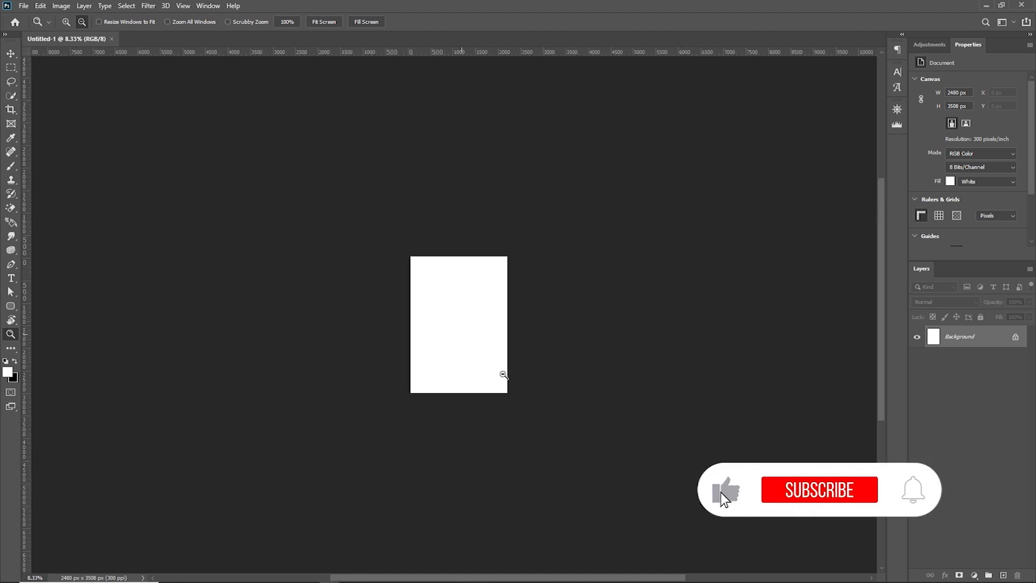
Turn Scrubby Zoom back on and scrub the page view in to about 15.6%
click(228, 22)
drag(449, 311, 487, 315)
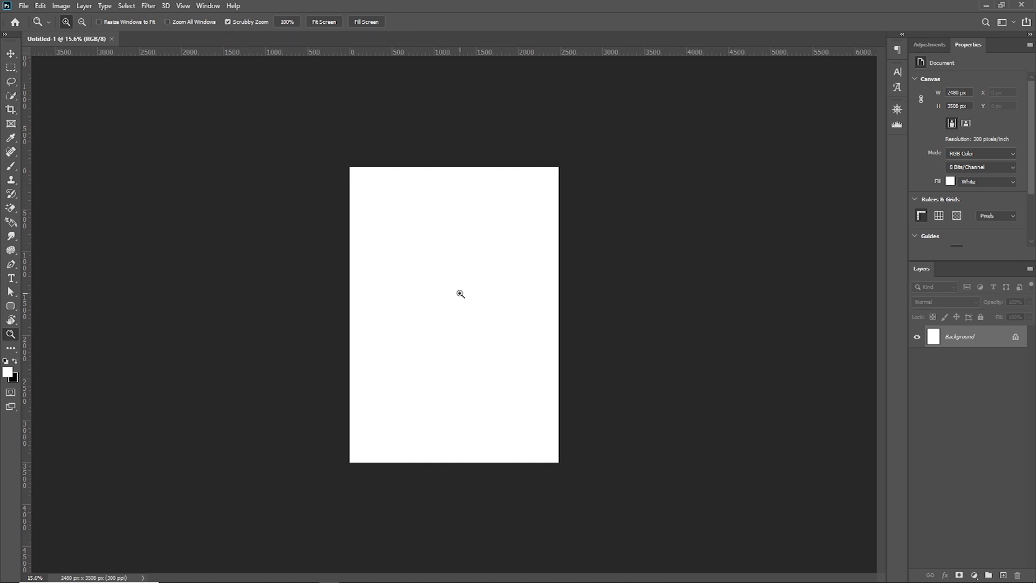
Compare the 100%, Fit Screen and Fill Screen views of the page, ending with the whole page fitted on screen
click(286, 24)
click(325, 23)
click(366, 24)
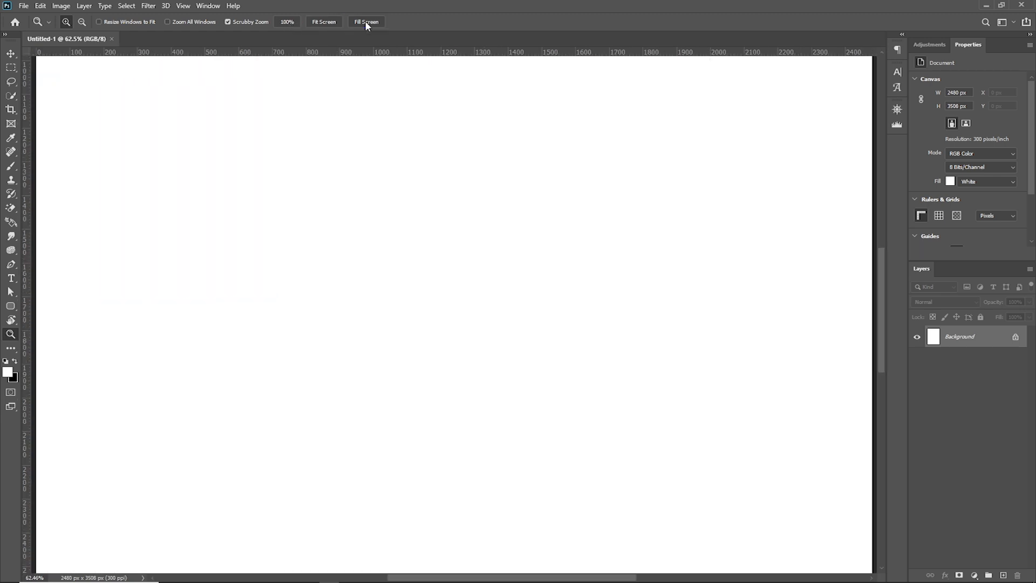
click(325, 21)
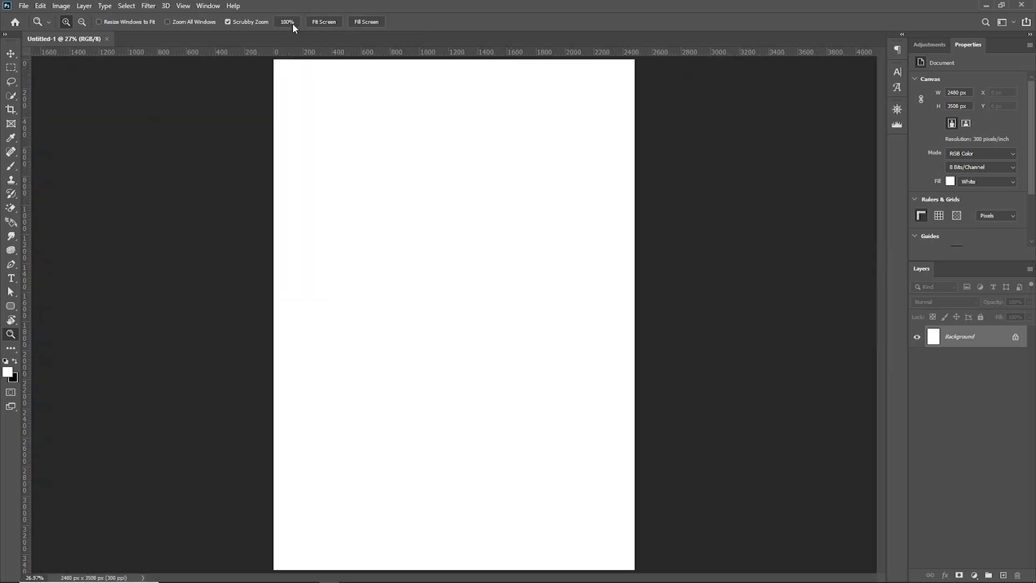
click(288, 22)
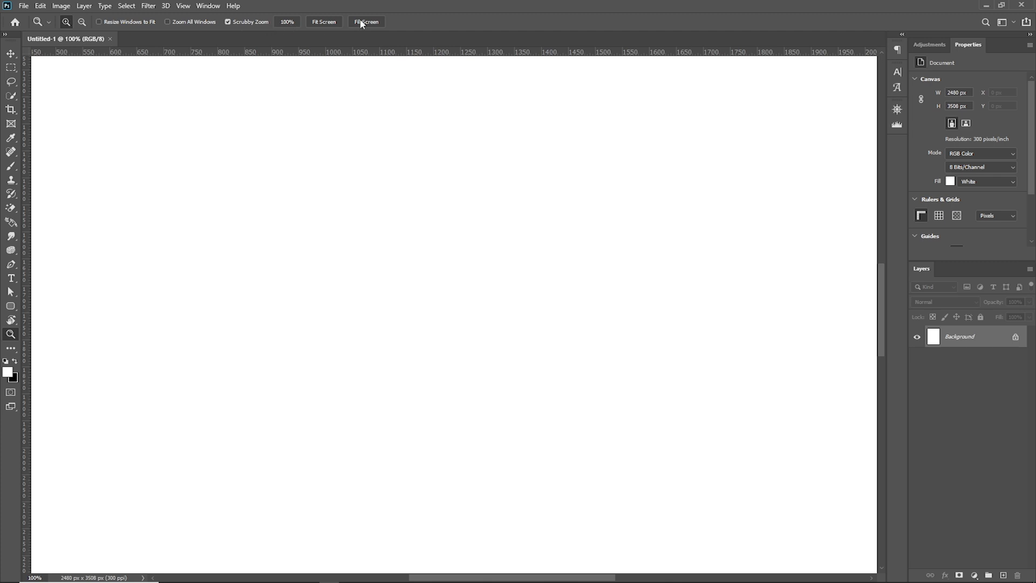
click(320, 22)
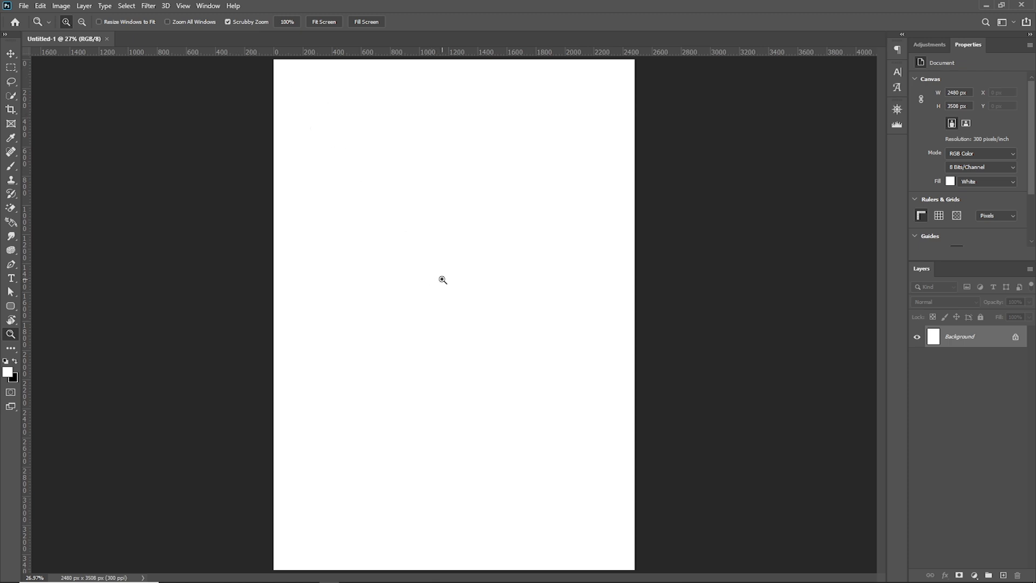
Try the Zoom tool's zoom-in and zoom-out modes, bringing the page to 33.3% and back to 25%
key(alt)
key(alt)
click(66, 23)
click(402, 211)
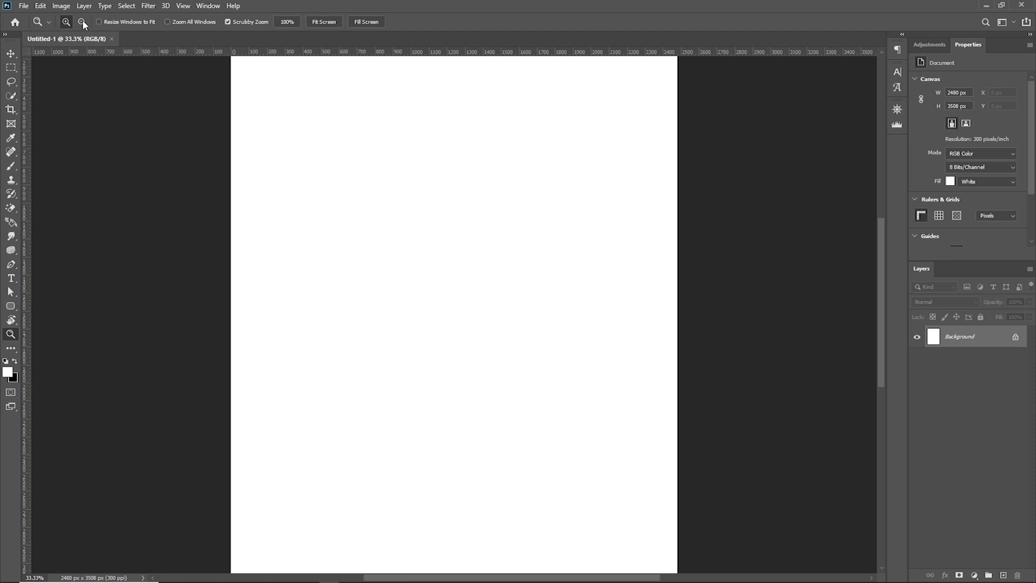
alt+click(465, 286)
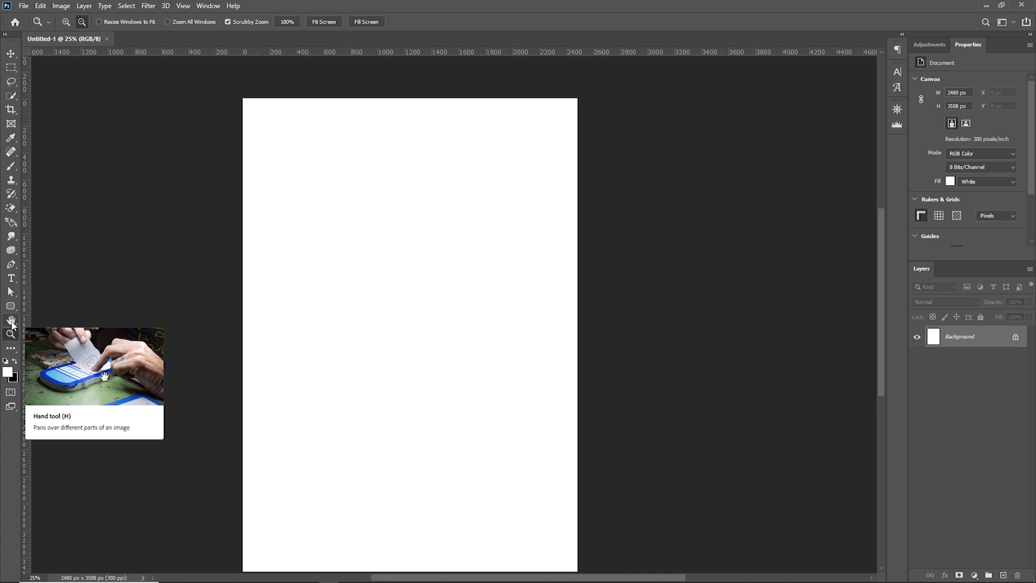
Check the tools grouped with the Hand tool and pan the page slightly with the Hand tool
click(11, 321)
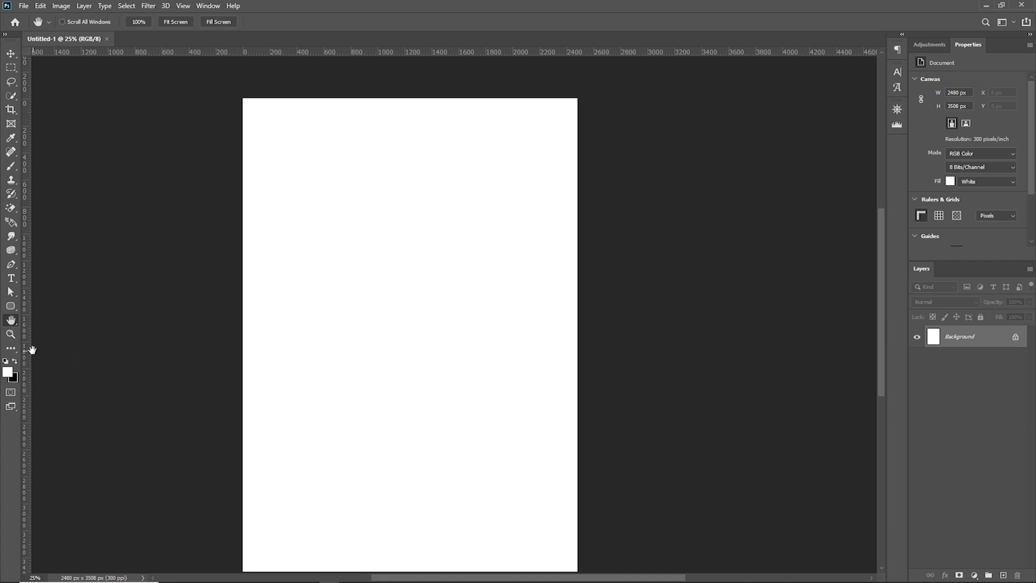
right_click(15, 325)
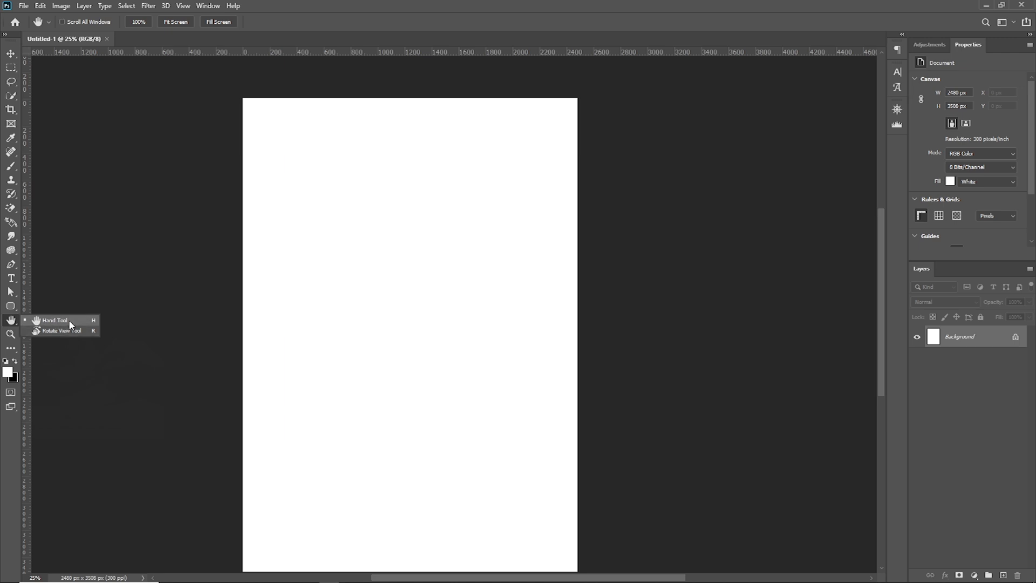
click(14, 319)
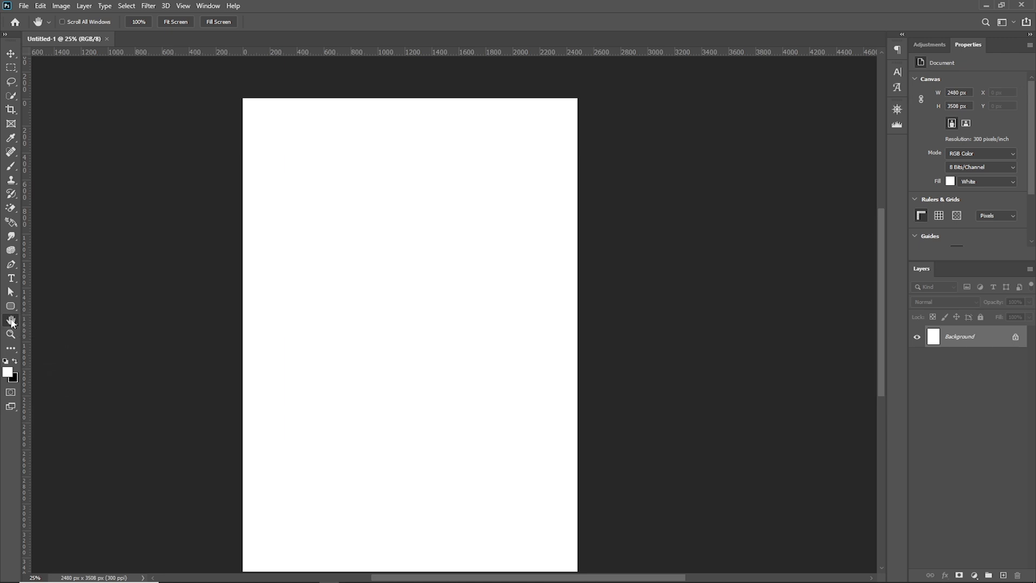
drag(366, 360, 396, 333)
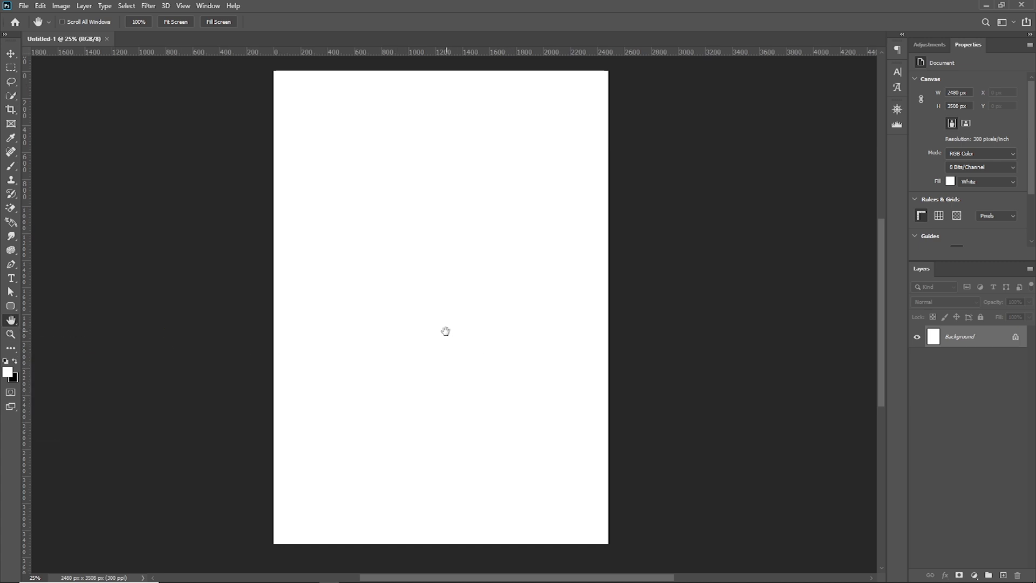
Zoom in near the page's upper-left corner to about 54% and pan across to its right edge with the Hand tool
click(10, 334)
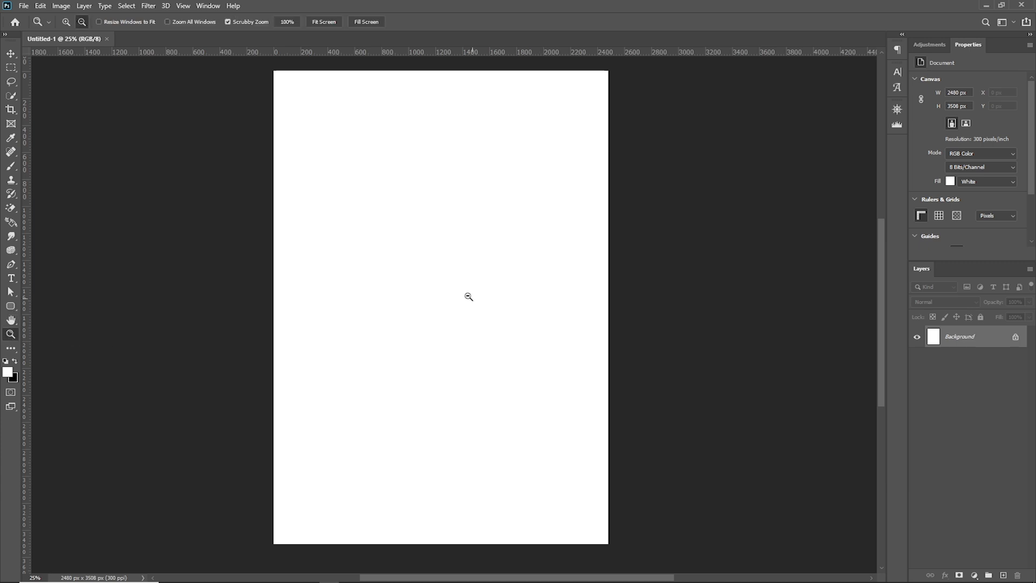
drag(277, 108, 310, 157)
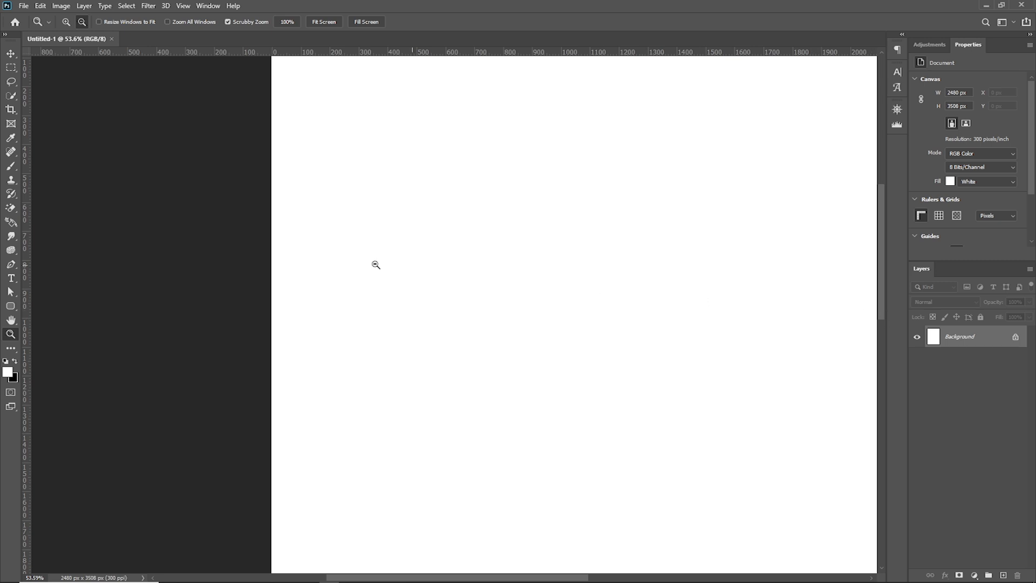
click(10, 320)
drag(829, 269, 490, 273)
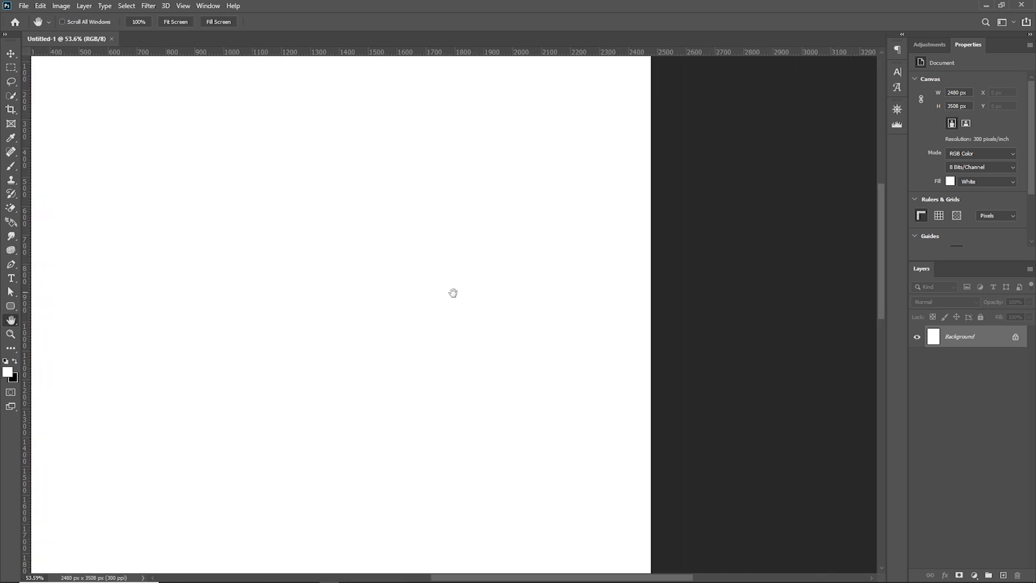
Pan to the page's lower edge with the temporary Hand tool while the Zoom tool is active, and fit the page on screen
click(10, 334)
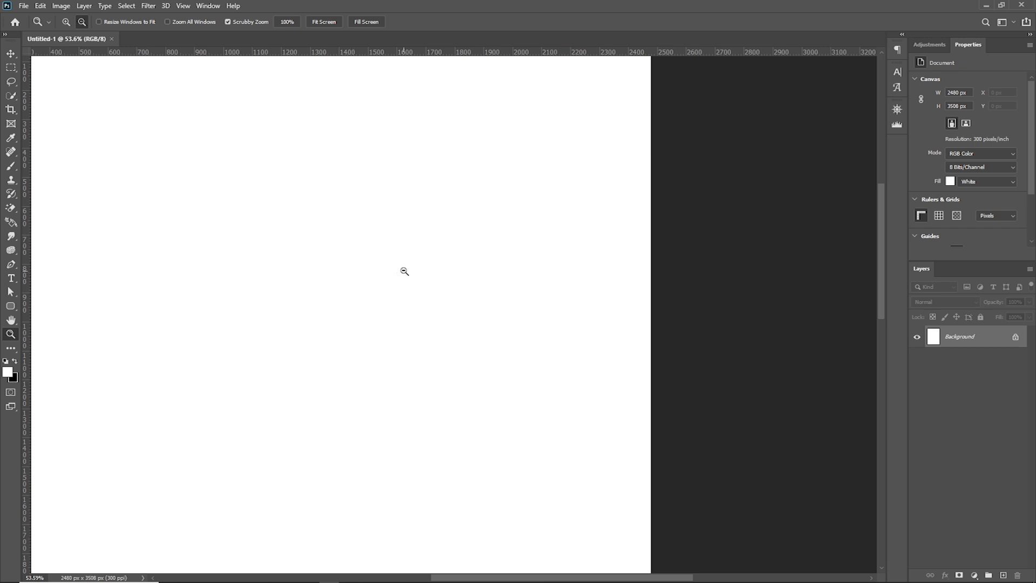
key(space)
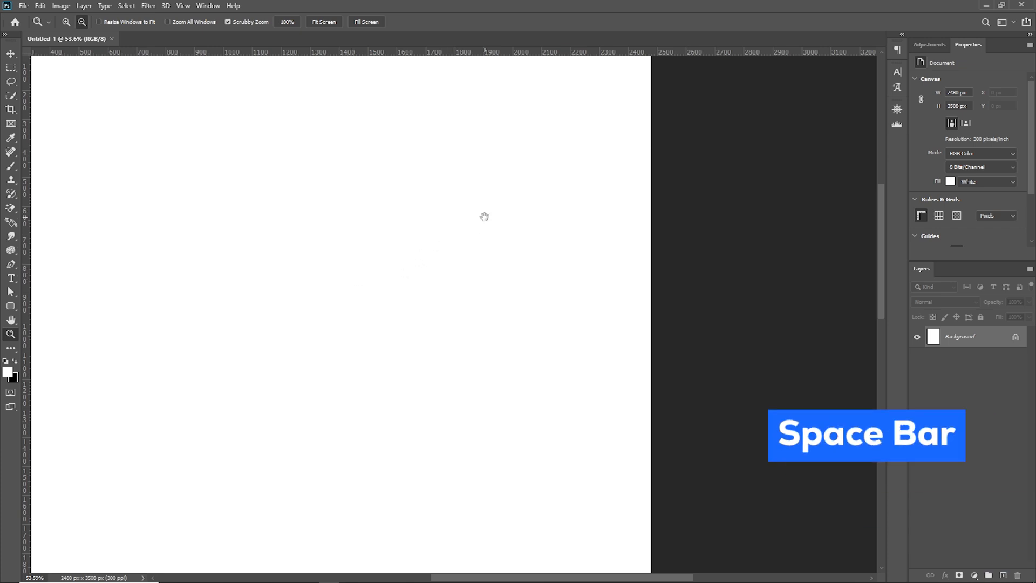
drag(238, 217, 601, 255)
drag(682, 432, 632, 291)
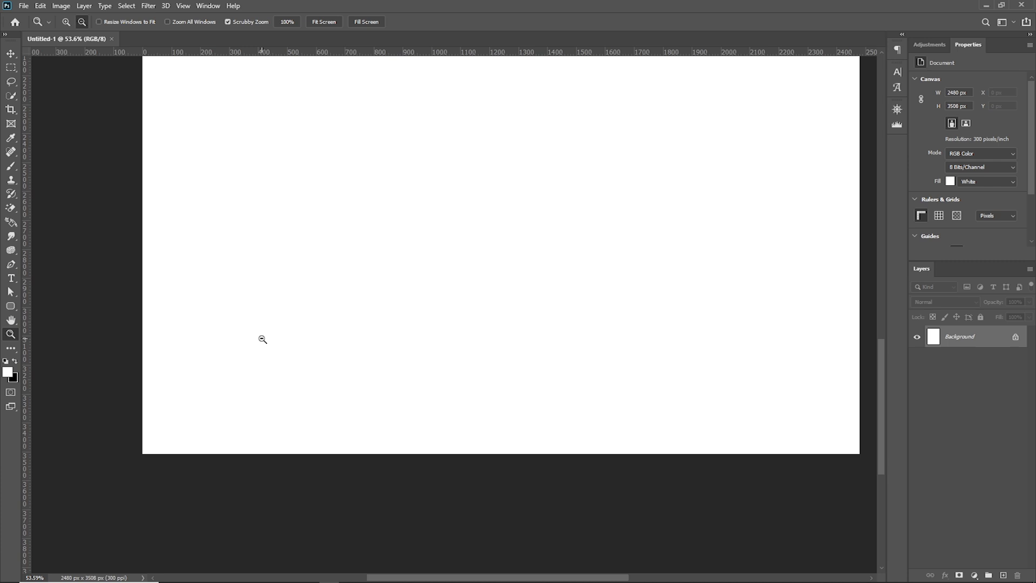
click(322, 22)
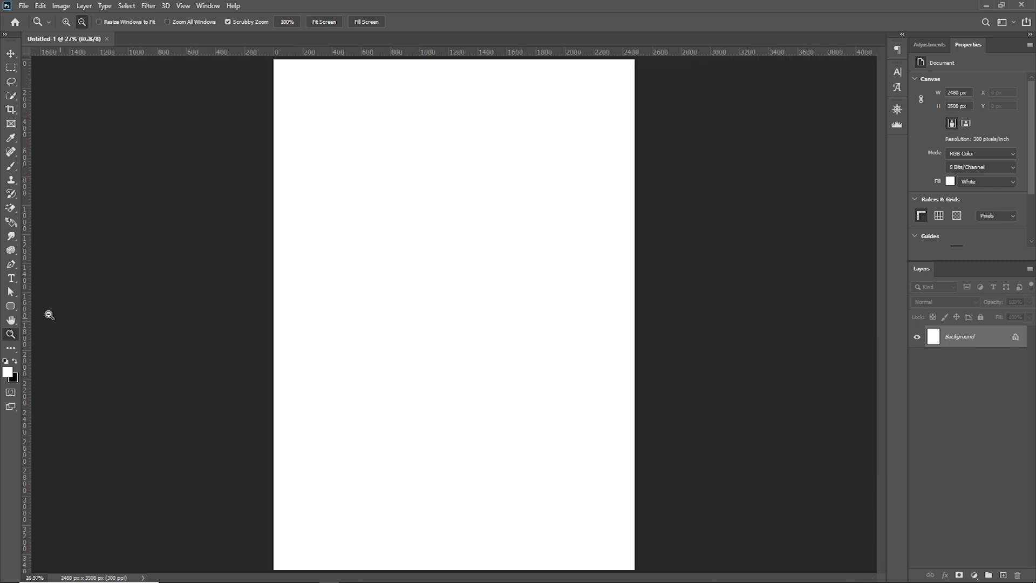
Zoom in on the upper part of the page to about 36.6% and pan it up and down with the Hand tool
click(12, 322)
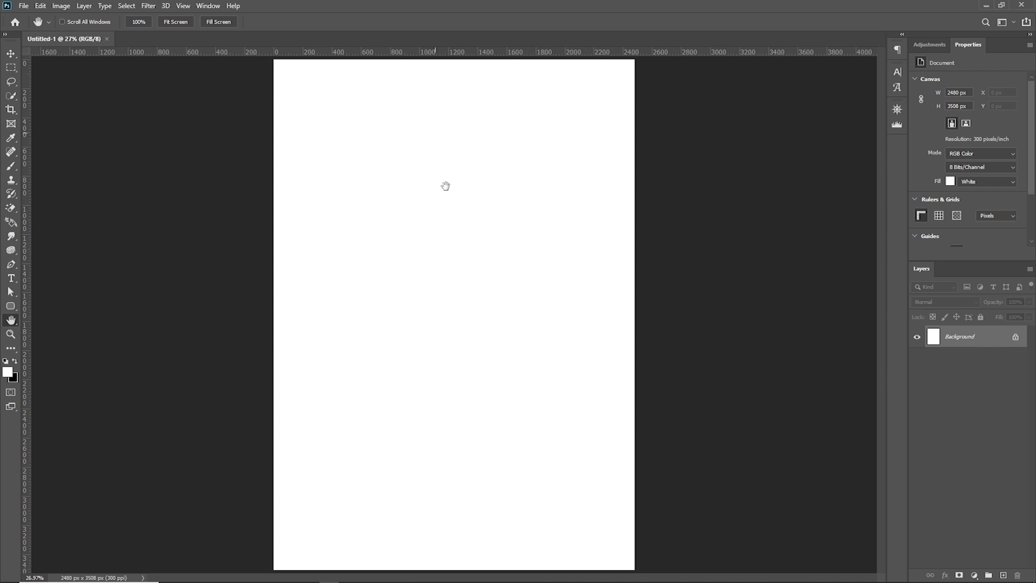
click(10, 334)
drag(440, 162, 448, 173)
click(12, 320)
drag(403, 142, 429, 311)
drag(468, 271, 494, 152)
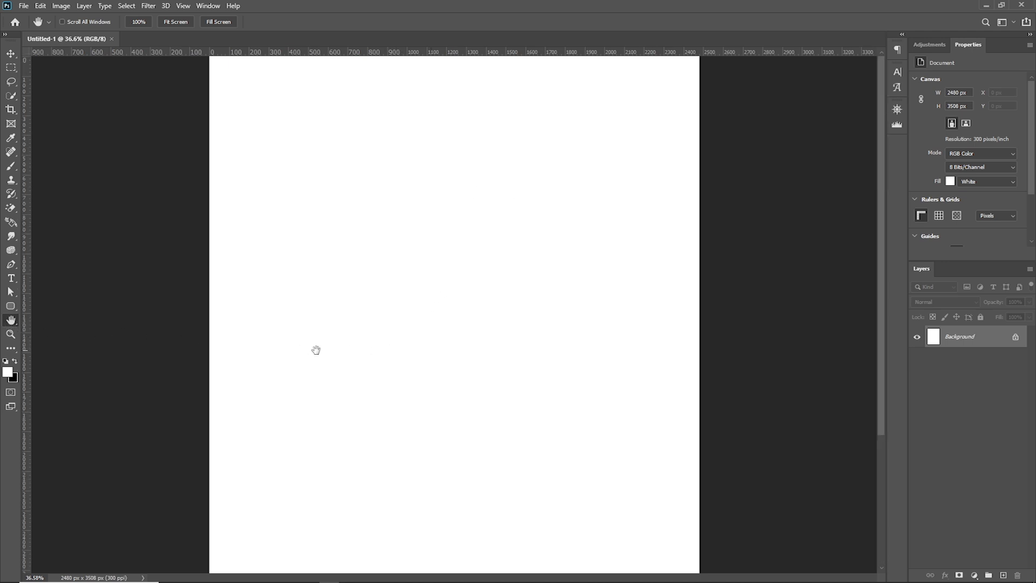
Fit the whole page on screen using the Zoom tool's view options
click(11, 334)
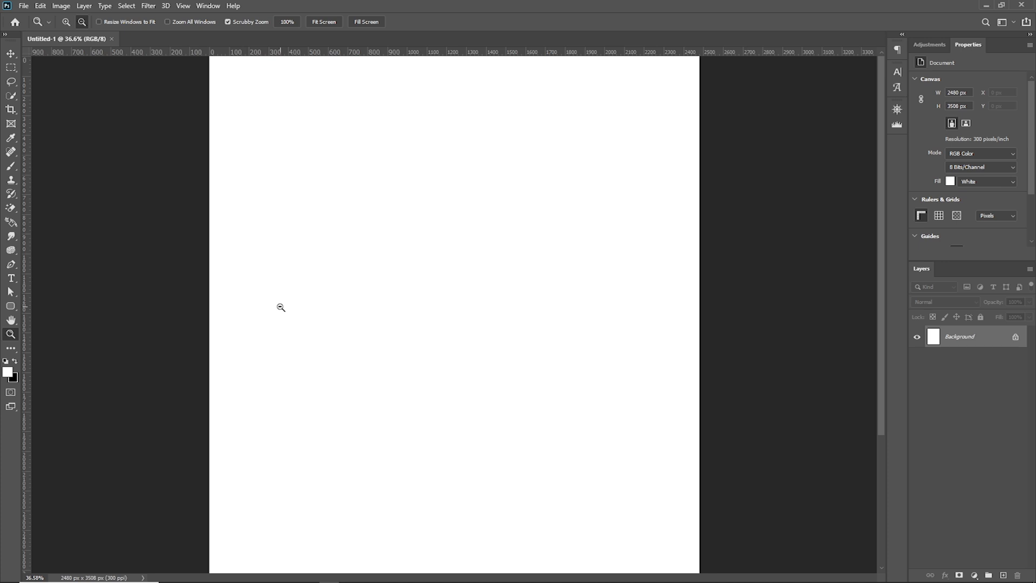
right_click(478, 271)
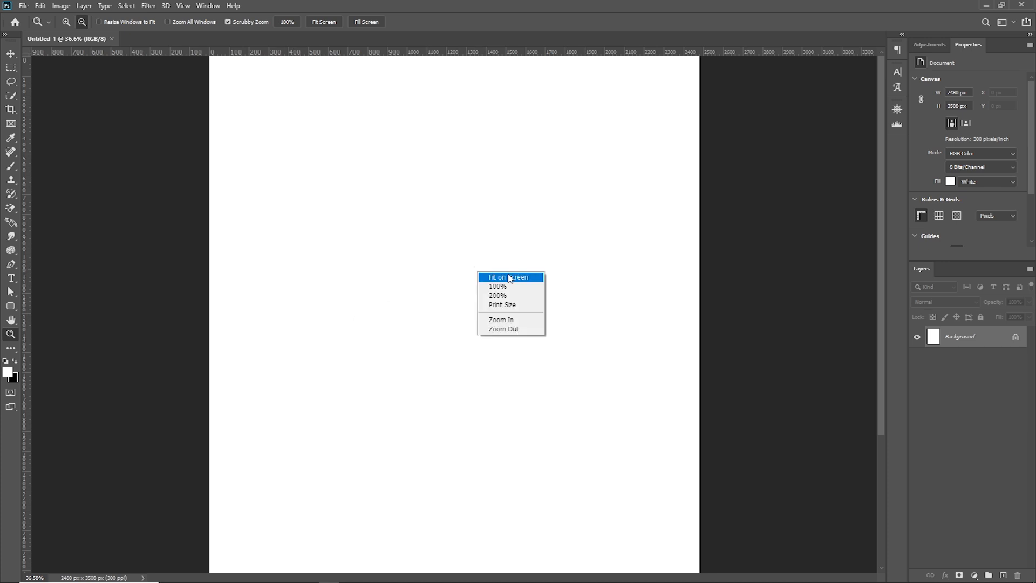
click(506, 277)
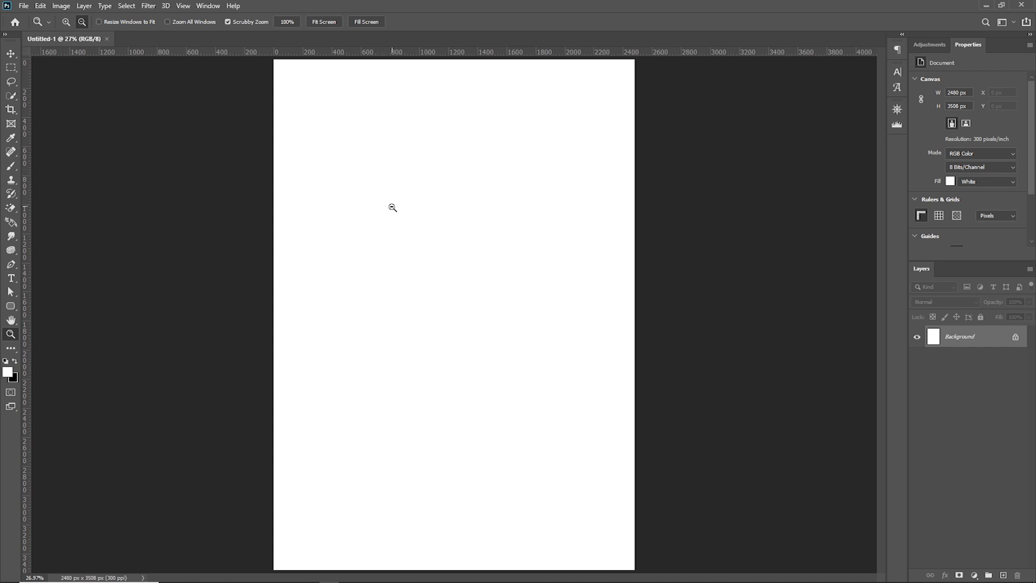
Hide the rulers around the canvas and show them again
click(183, 6)
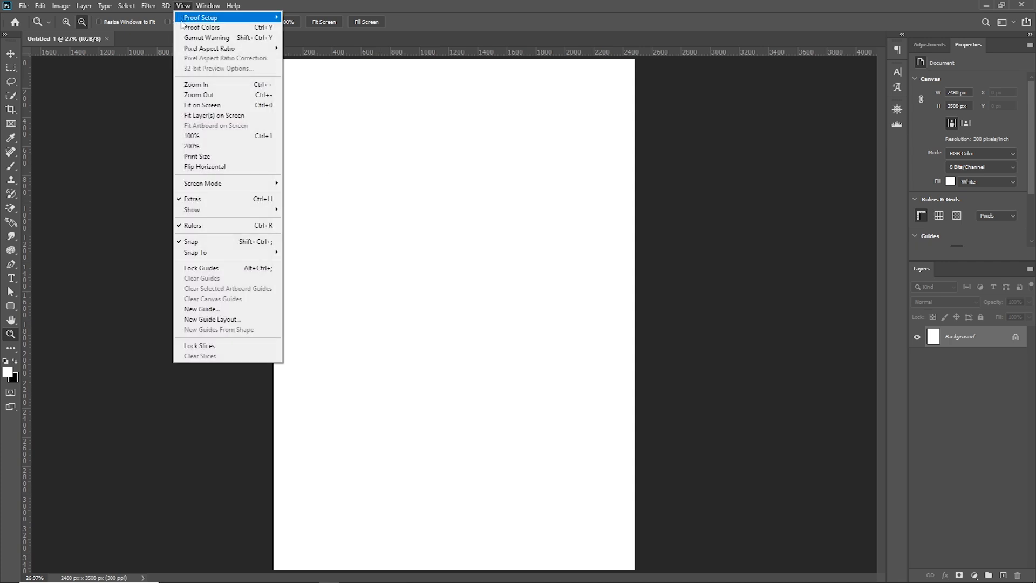
click(216, 227)
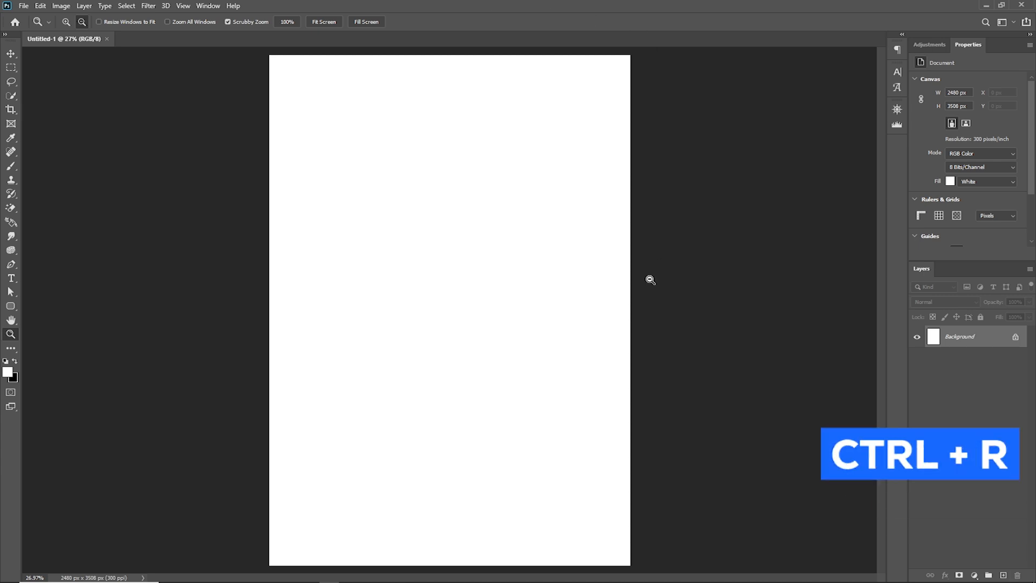
key(ctrl+r)
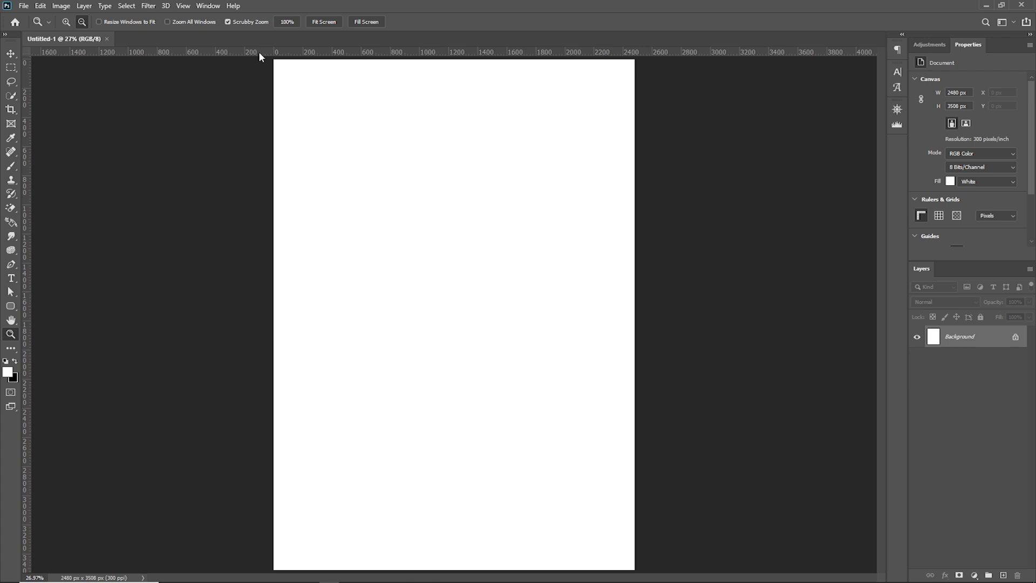
Switch the ruler units to millimeters and return them to pixels
right_click(334, 57)
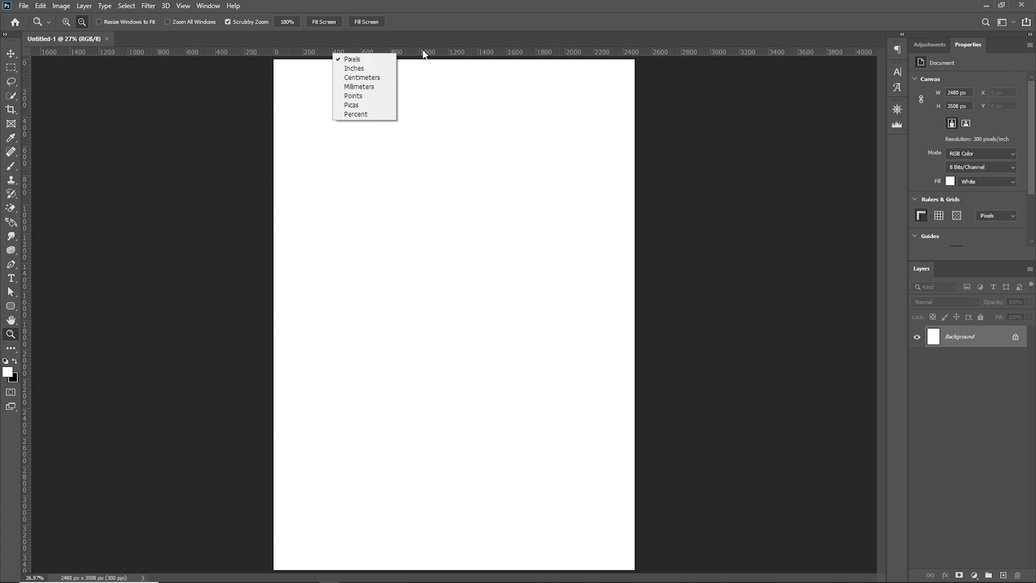
click(405, 60)
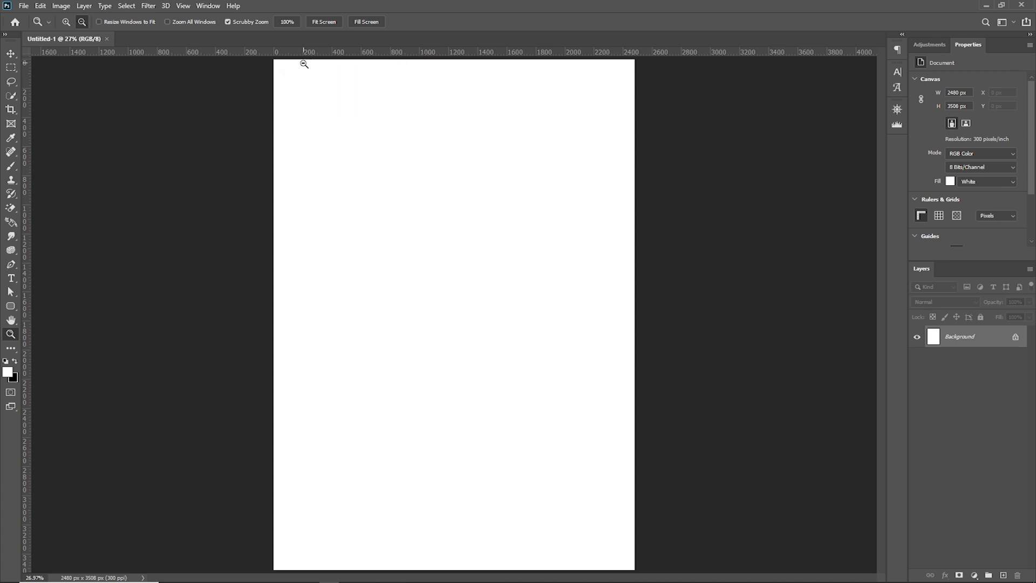
right_click(351, 54)
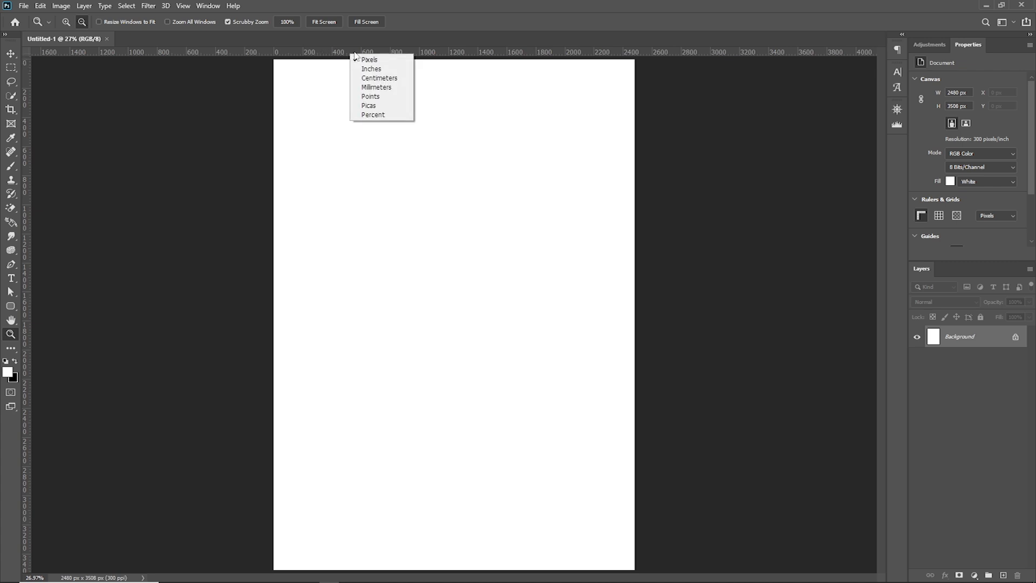
click(382, 87)
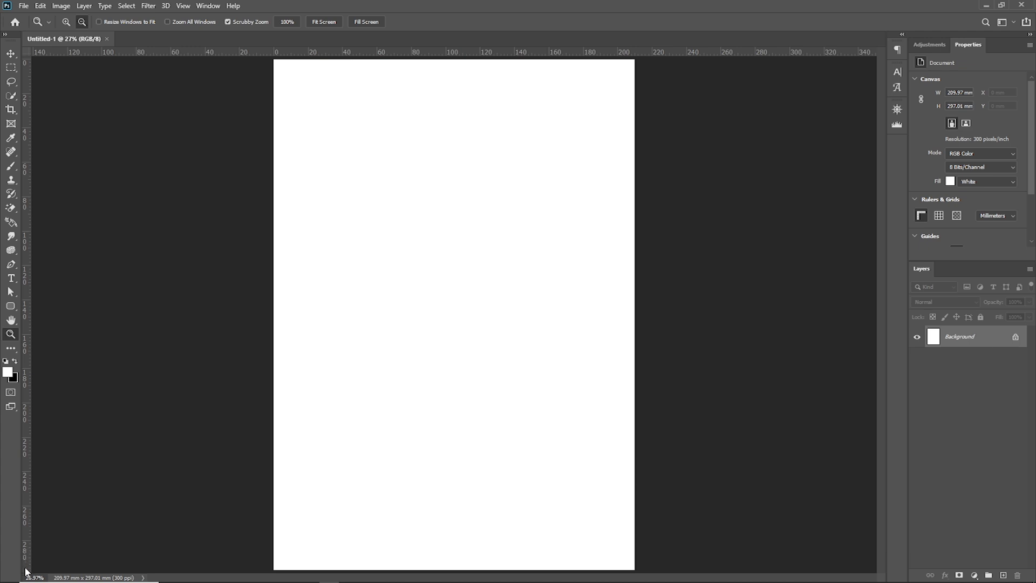
scroll(29, 569, down, 2)
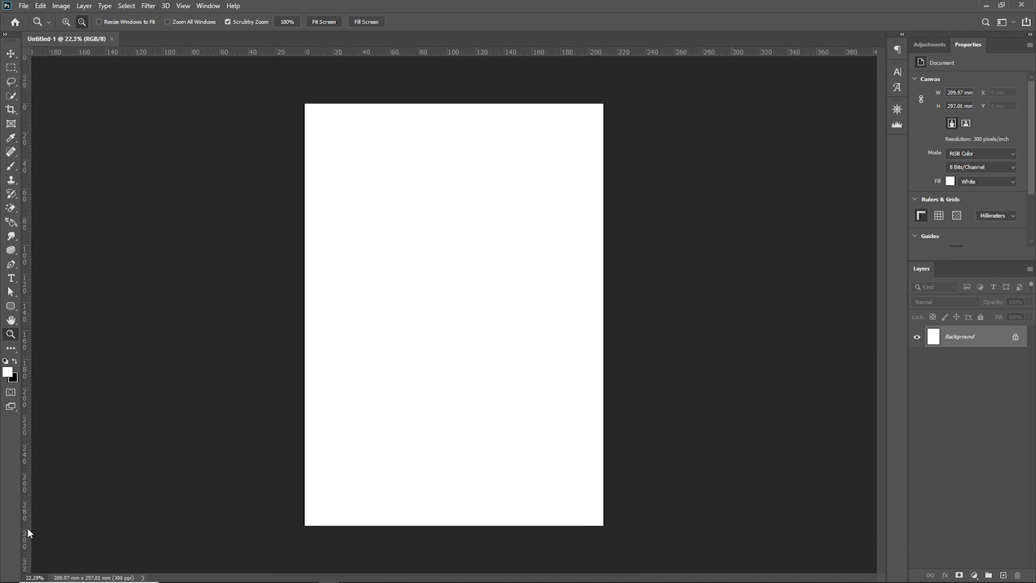
scroll(420, 209, up, 2)
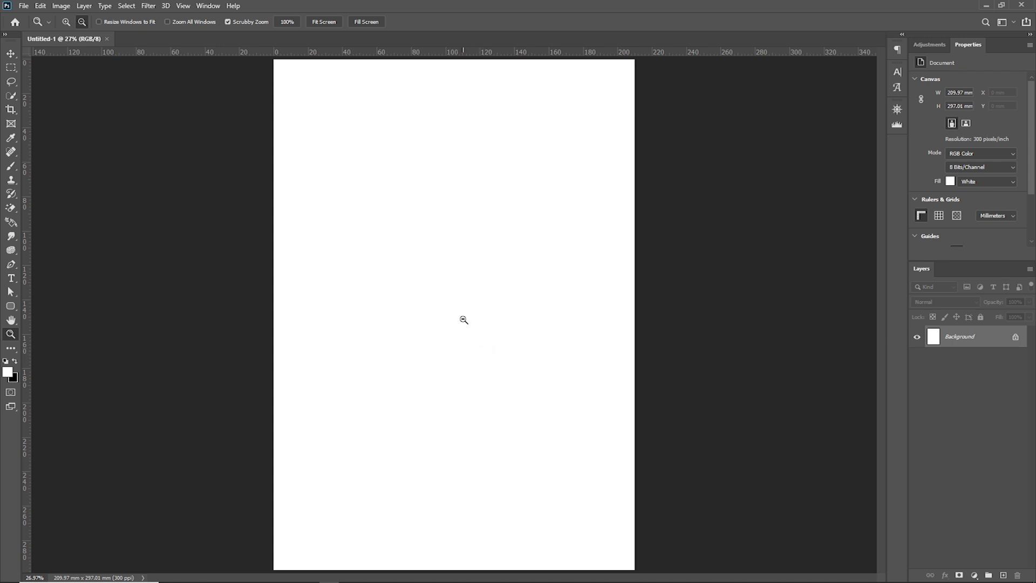
right_click(399, 54)
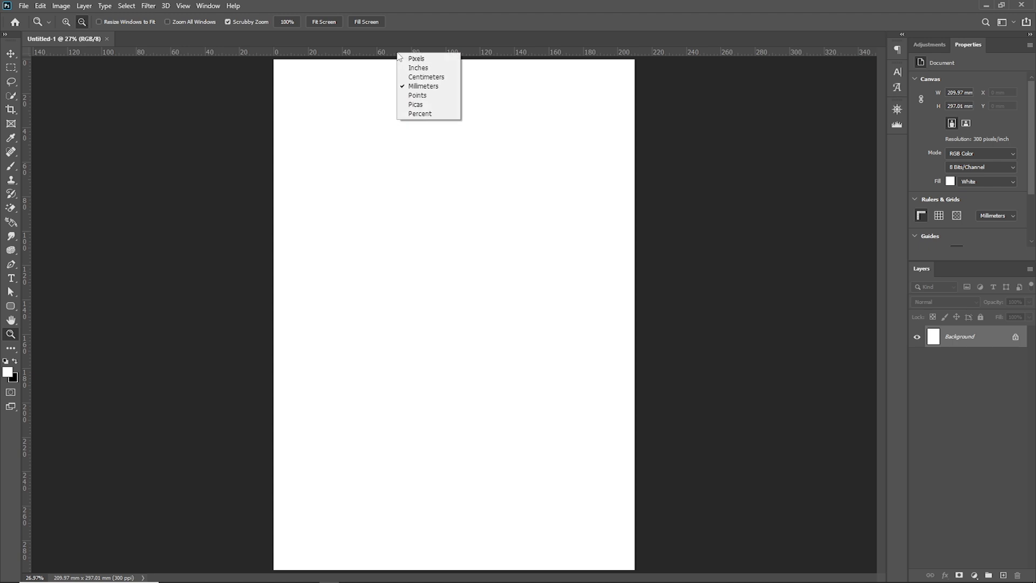
click(426, 59)
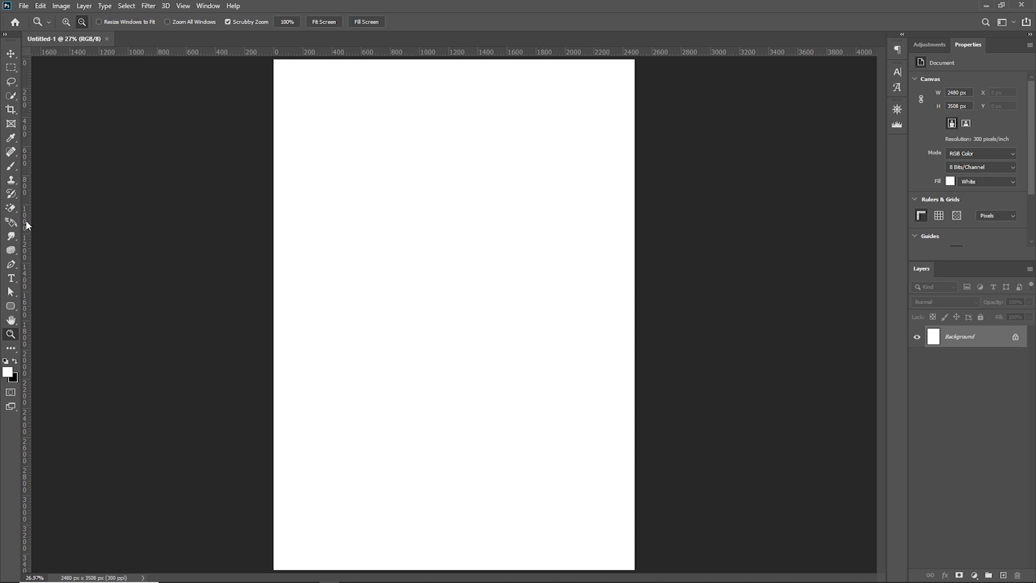
Place two vertical and two horizontal guides as margins, each about 180 px inside the page's edges
drag(25, 215, 301, 215)
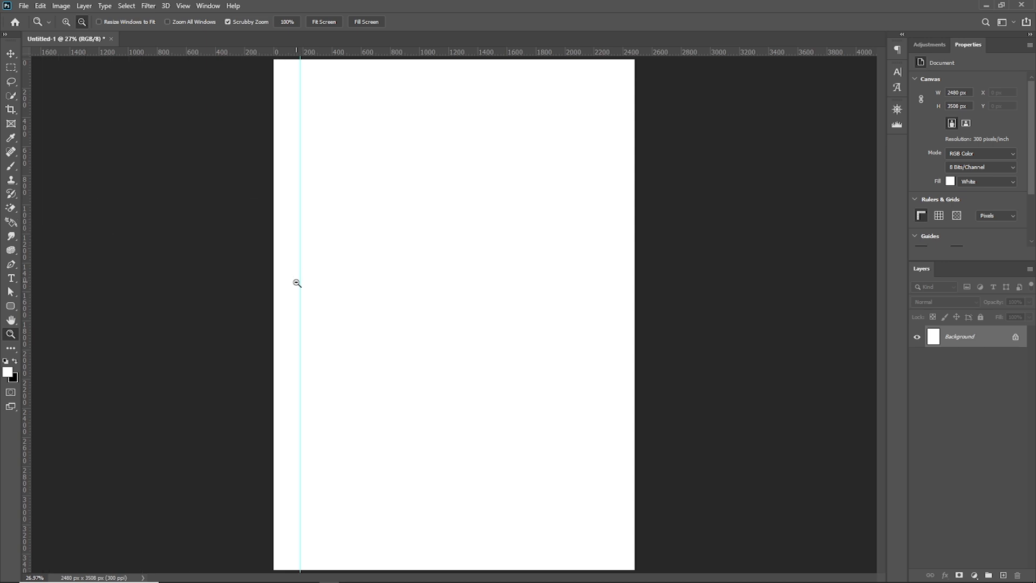
drag(403, 53, 465, 541)
drag(28, 326, 608, 318)
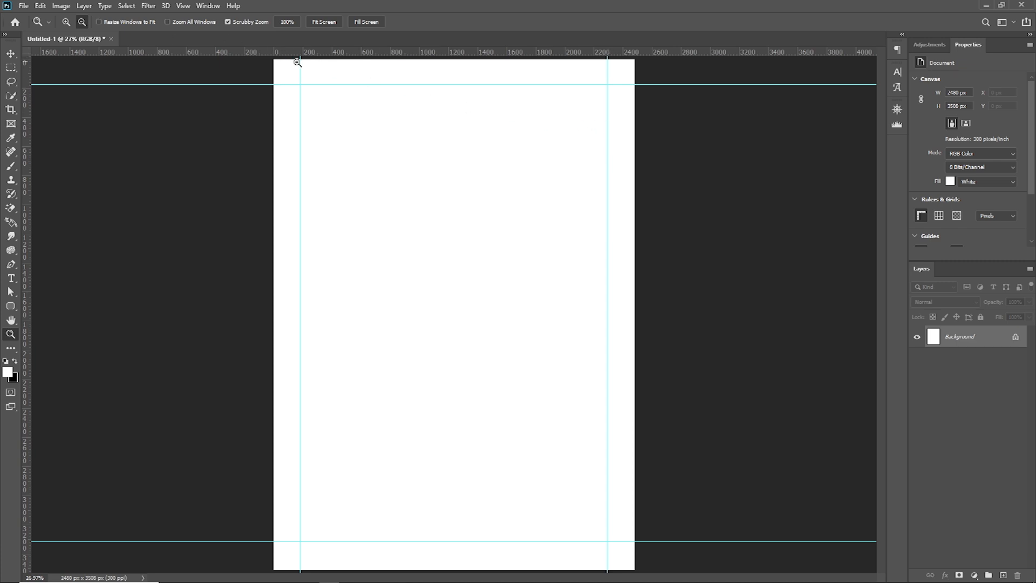
Reposition the four margin guides with the Move tool to about 200 px inside the page's edges
click(12, 55)
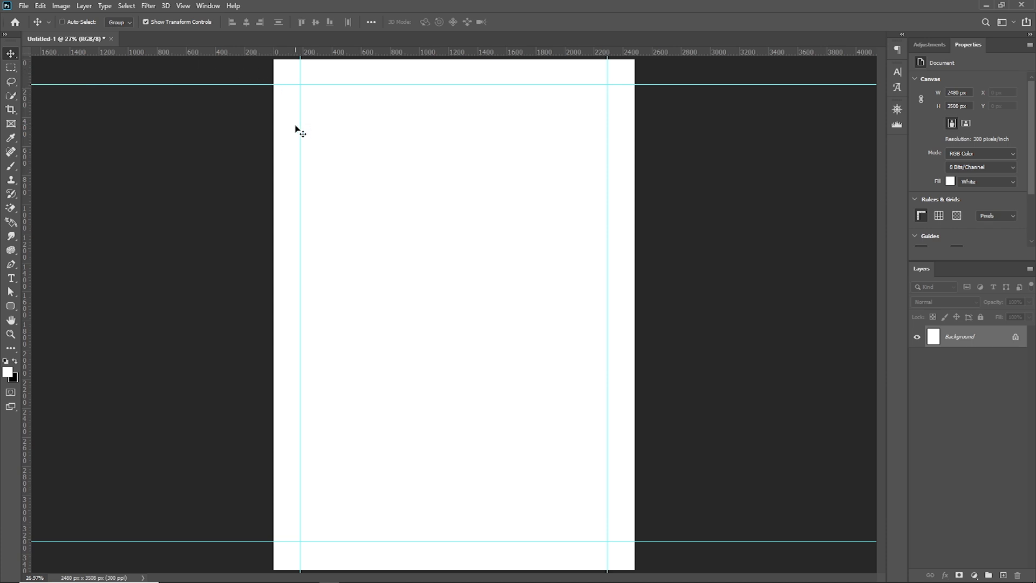
drag(301, 131, 289, 150)
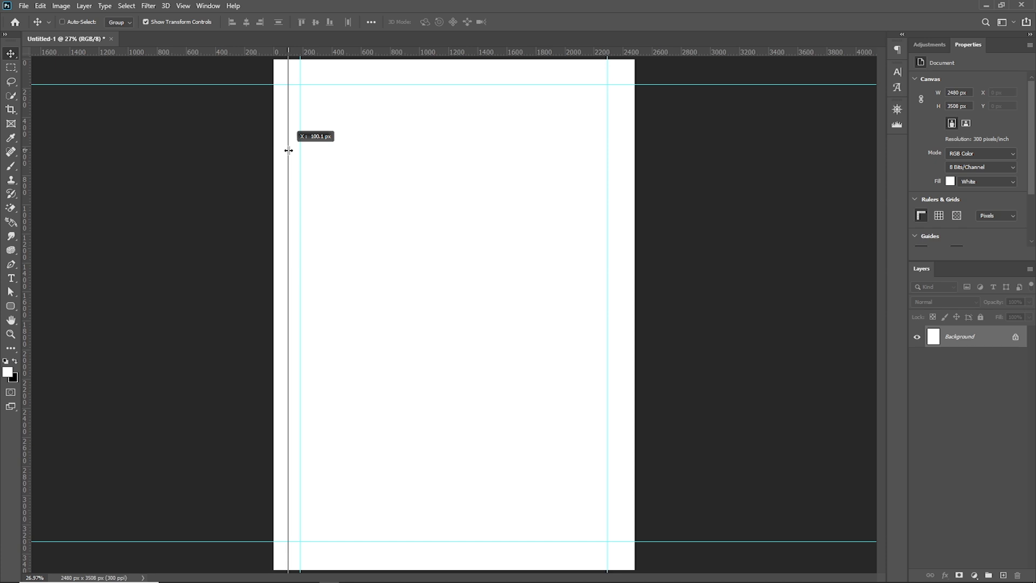
drag(289, 150, 304, 150)
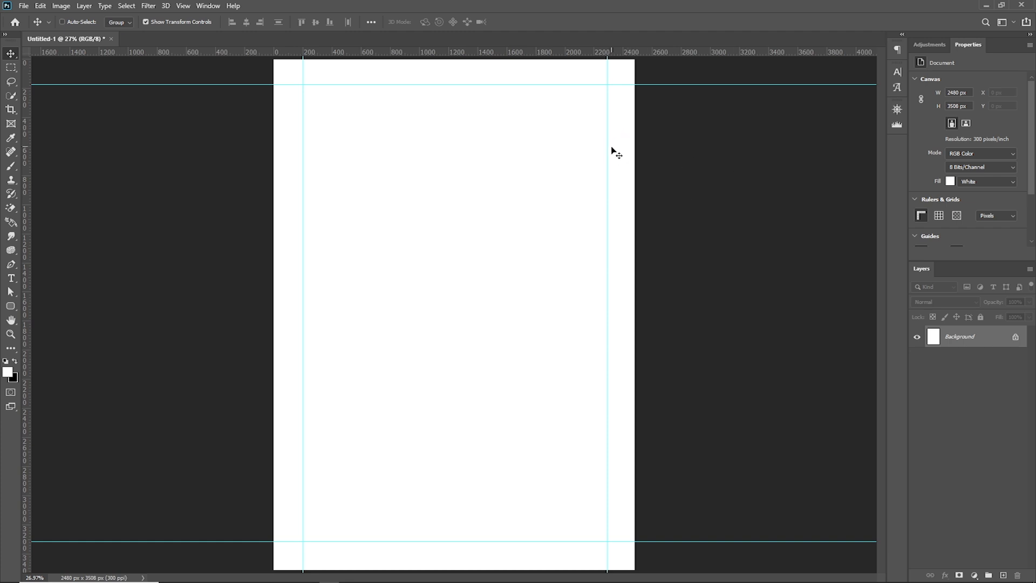
drag(608, 122, 604, 128)
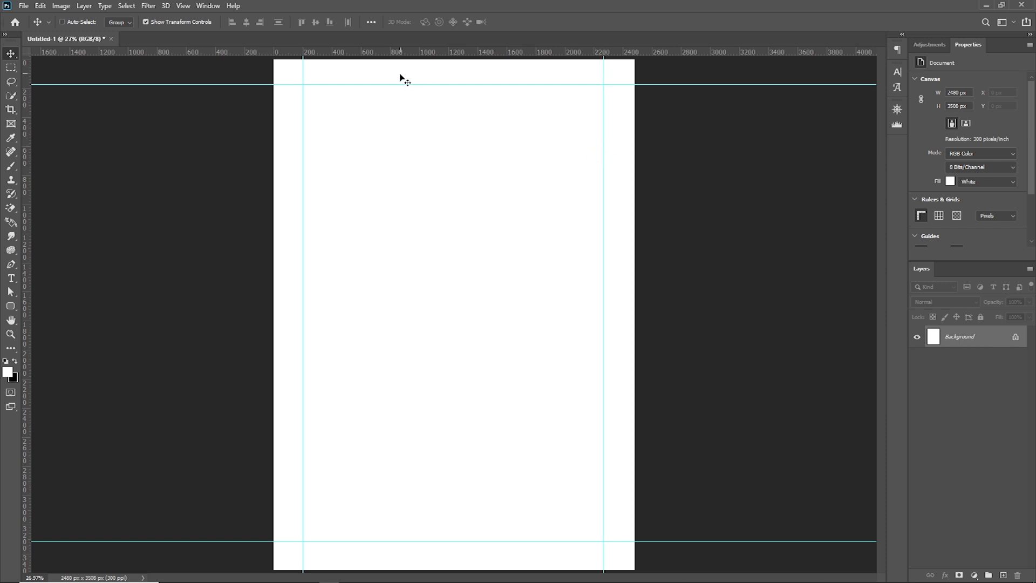
drag(381, 85, 394, 85)
drag(604, 161, 604, 168)
drag(427, 84, 437, 88)
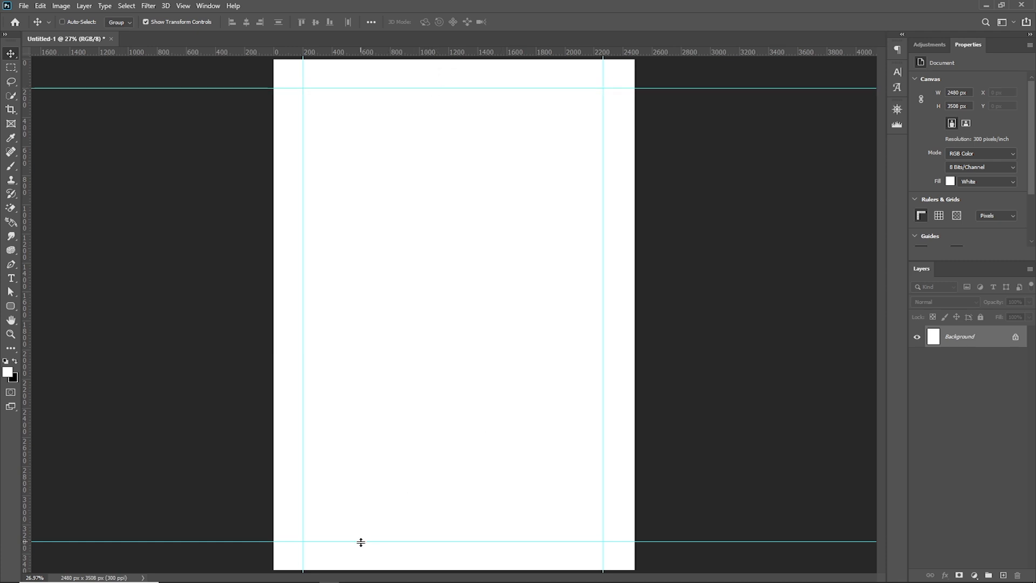
drag(361, 542, 366, 540)
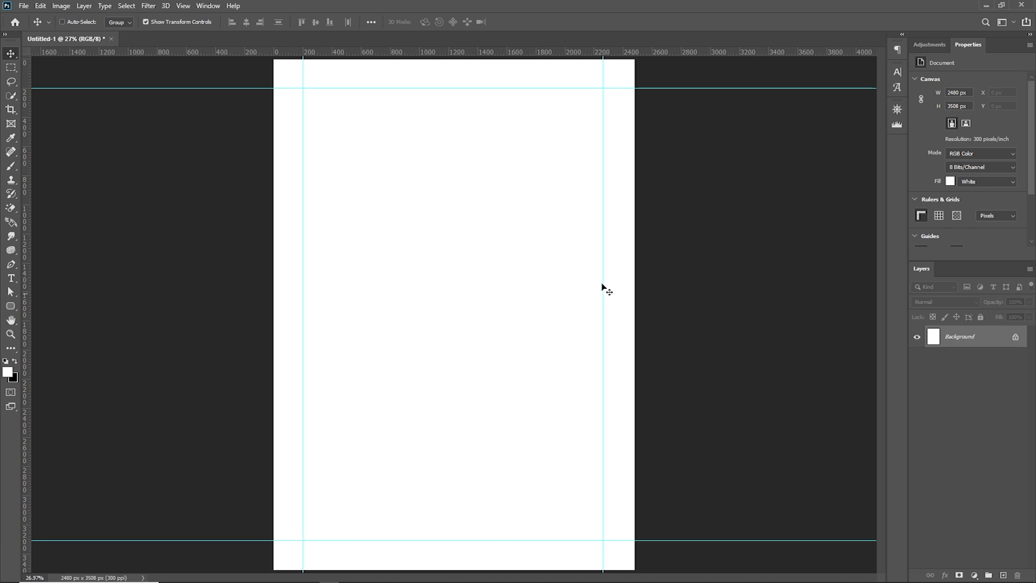
drag(604, 282, 604, 285)
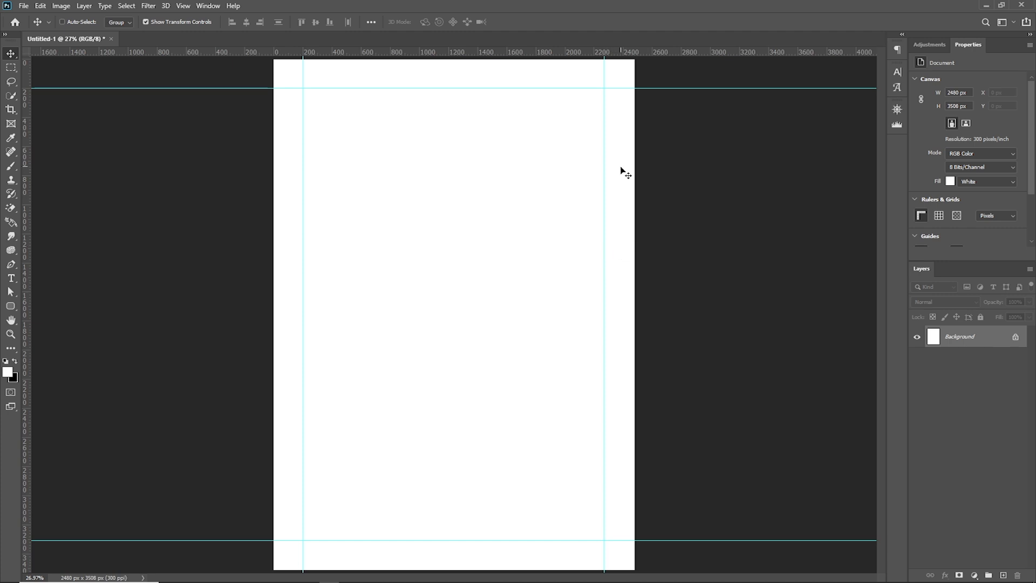
Add one vertical and one horizontal guide crossing at the page's centre
drag(25, 297, 454, 300)
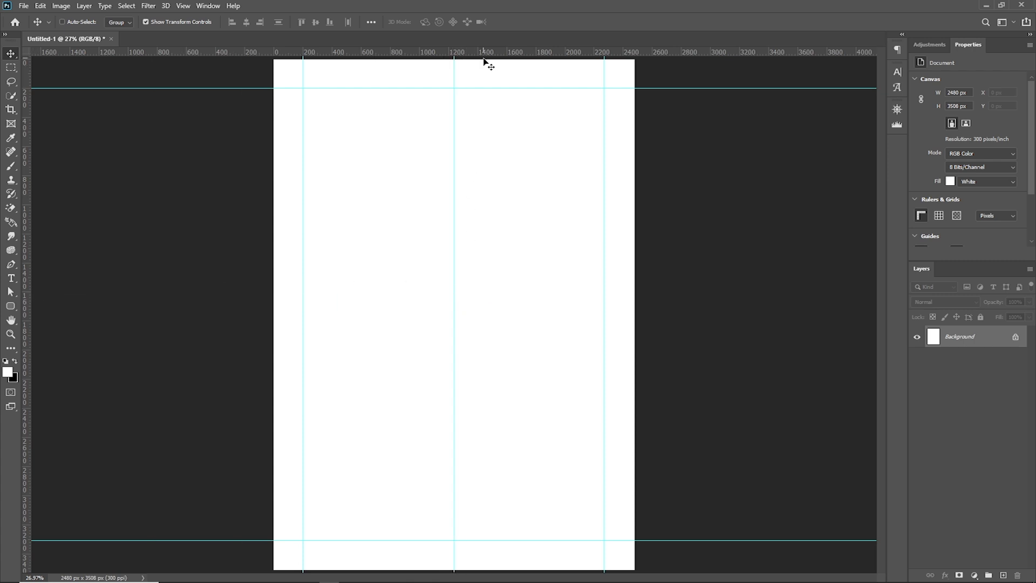
drag(484, 53, 555, 315)
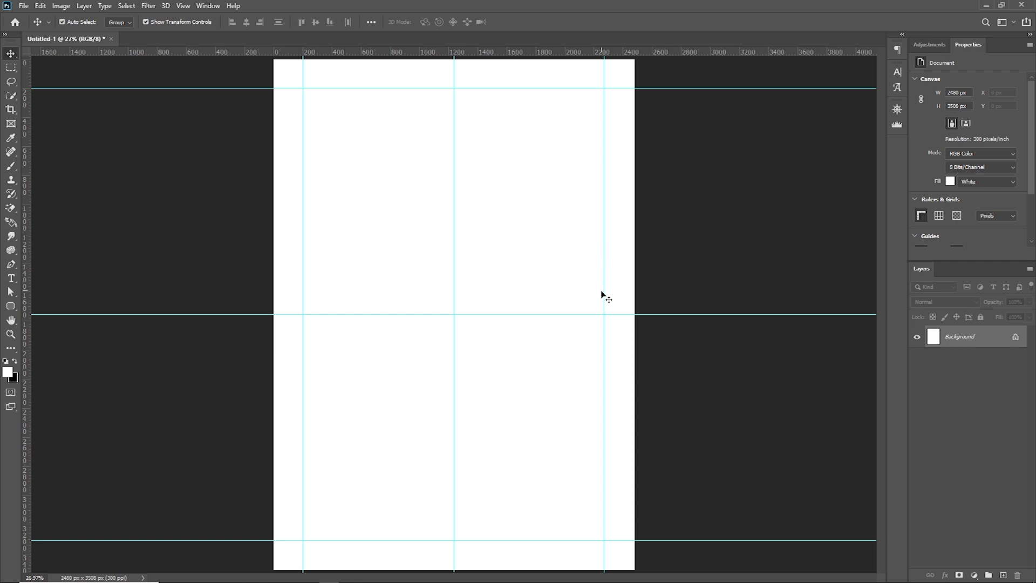
Lock the guides, test the lock by trying to move the vertical centre guide, and unlock them
key(ctrl+alt+semicolon)
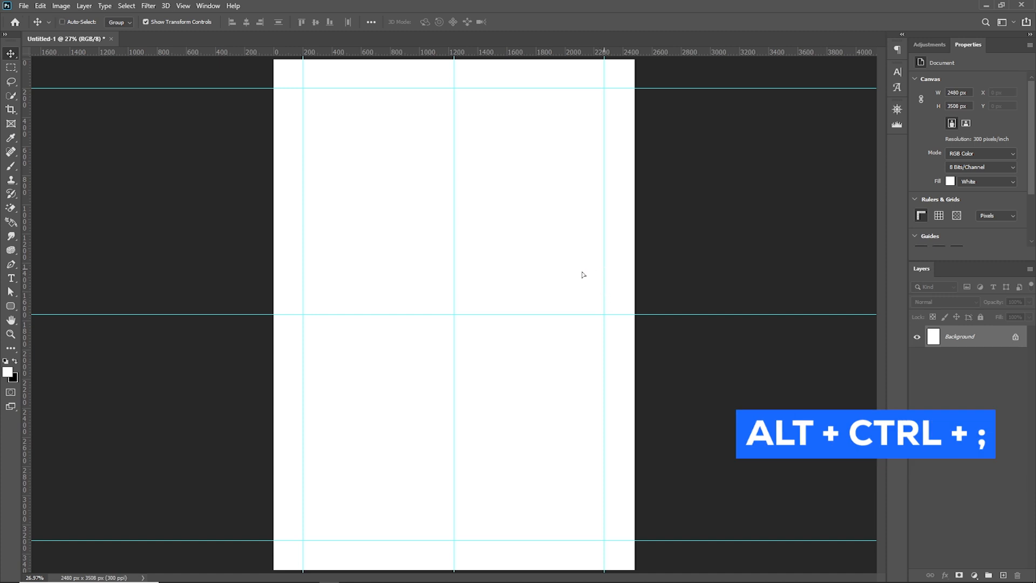
click(454, 245)
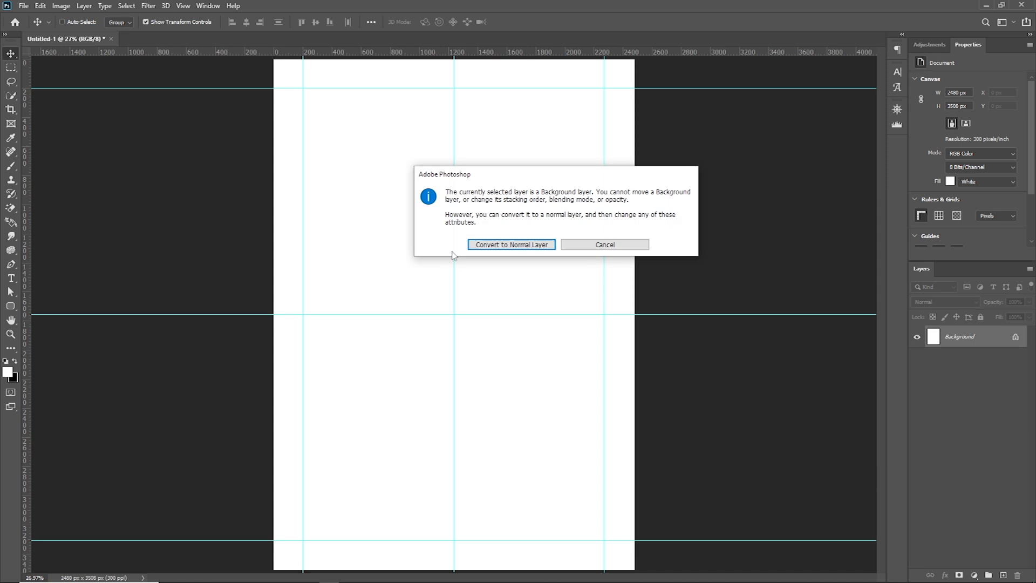
click(599, 244)
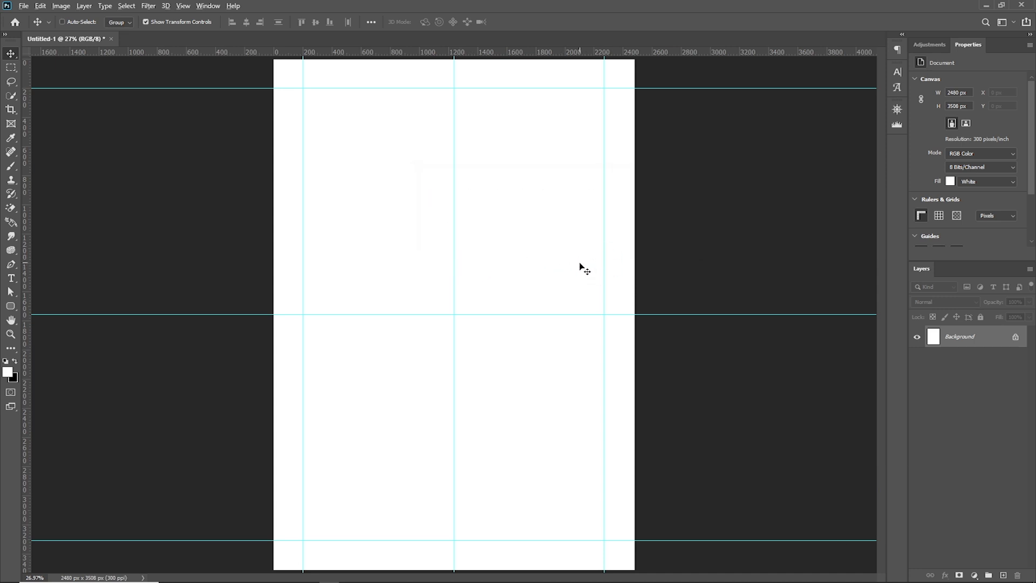
key(ctrl+alt+;)
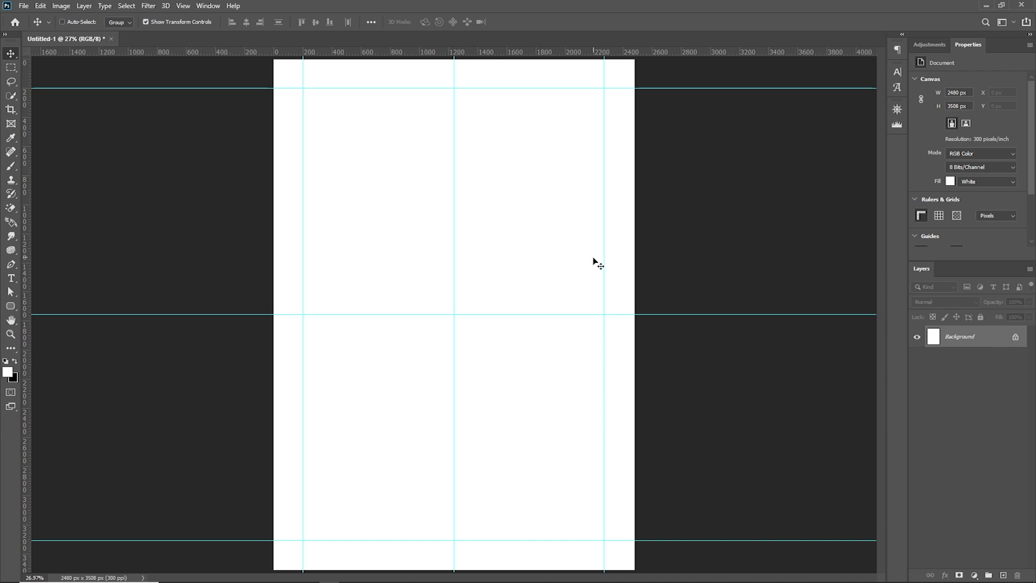
Toggle the guides' visibility off and on several times, ending with them shown
key(ctrl)
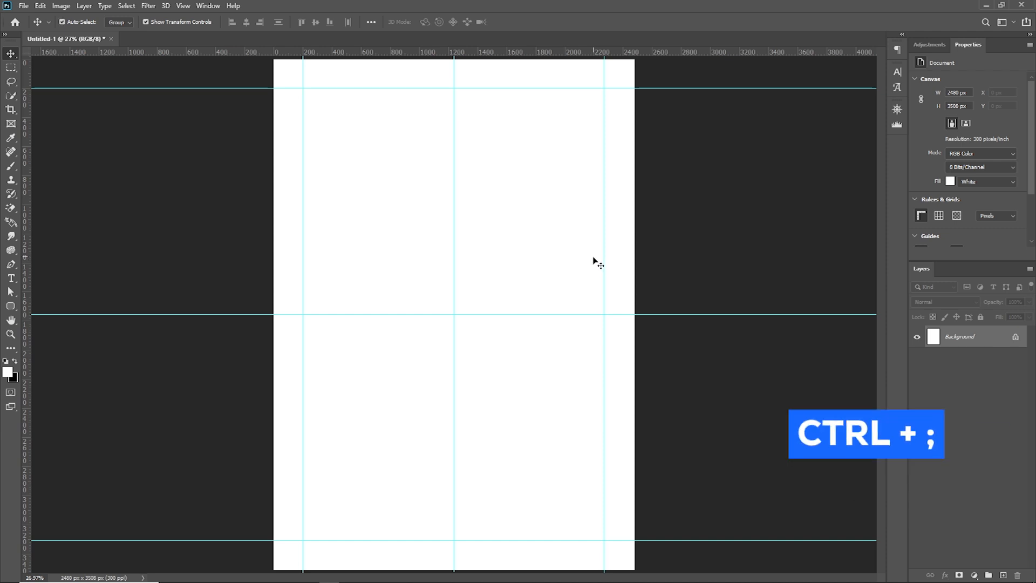
key(ctrl+semicolon)
key(ctrl+semicolon)
key(ctrl+semicolon)
key(ctrl+semicolon)
key(ctrl+semicolon)
key(ctrl+semicolon)
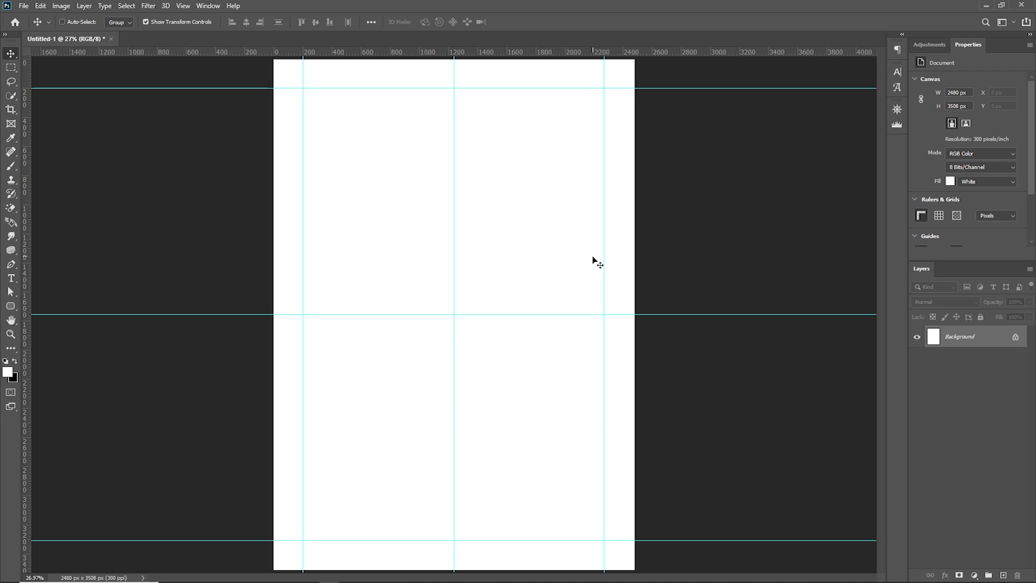
key(ctrl+semicolon)
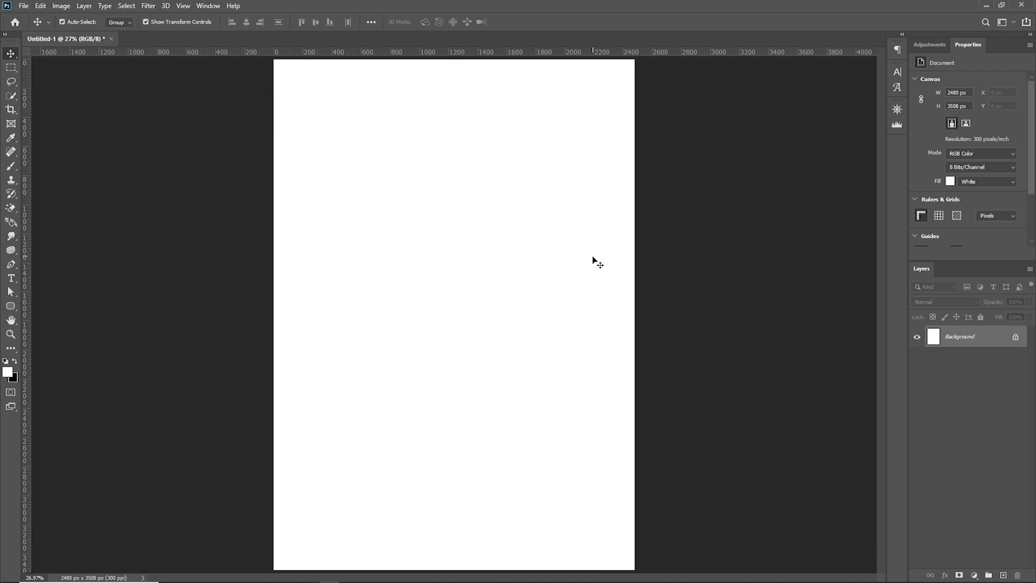
key(ctrl+semicolon)
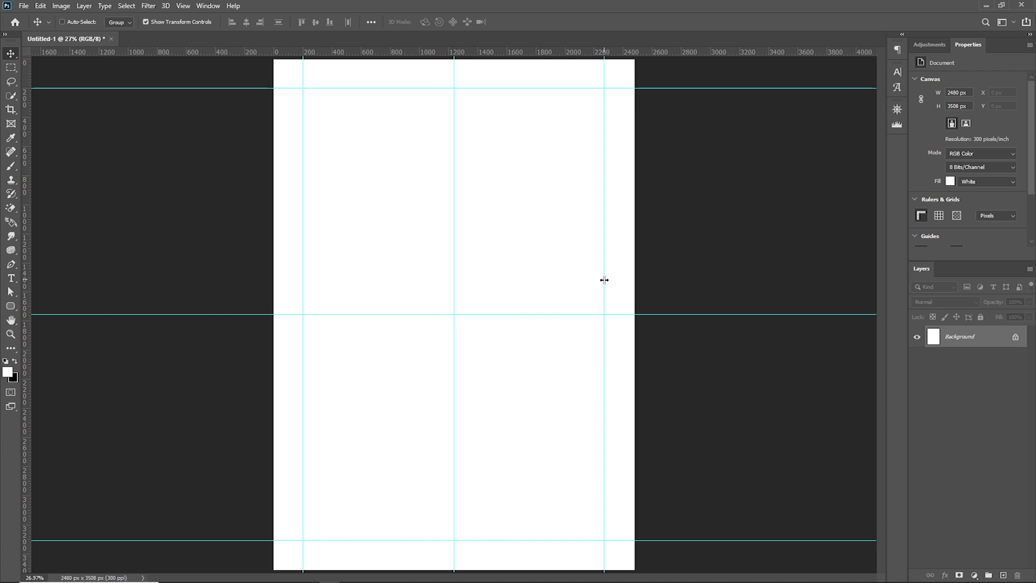
Show the document grid, toggle it off, and turn it back on
click(183, 6)
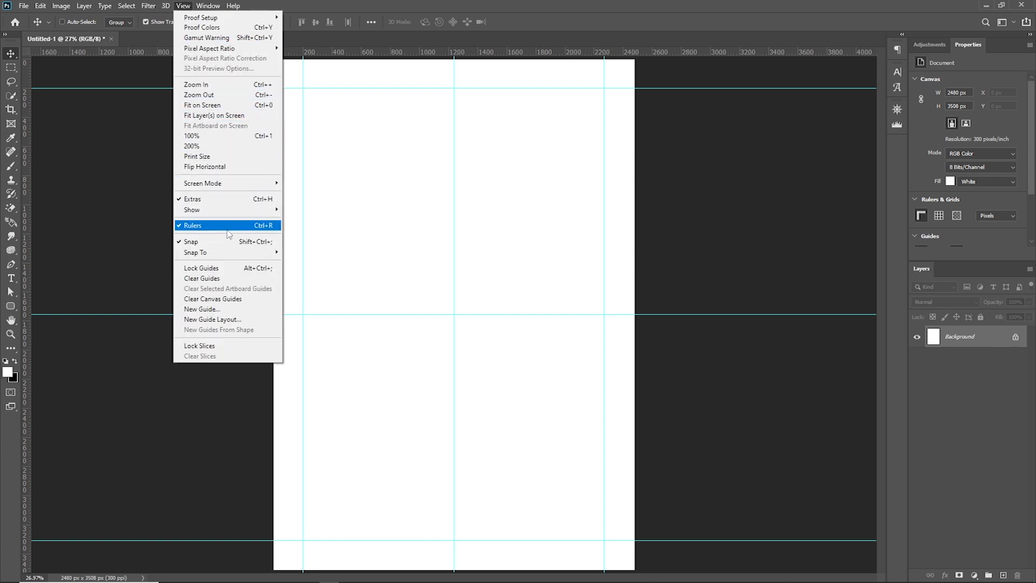
mouse_move(247, 212)
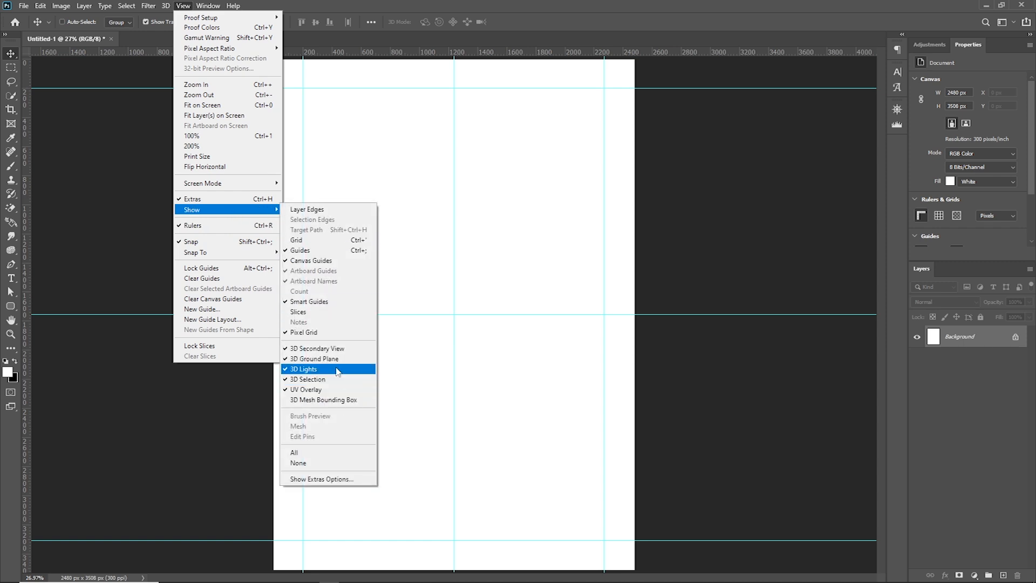
click(333, 243)
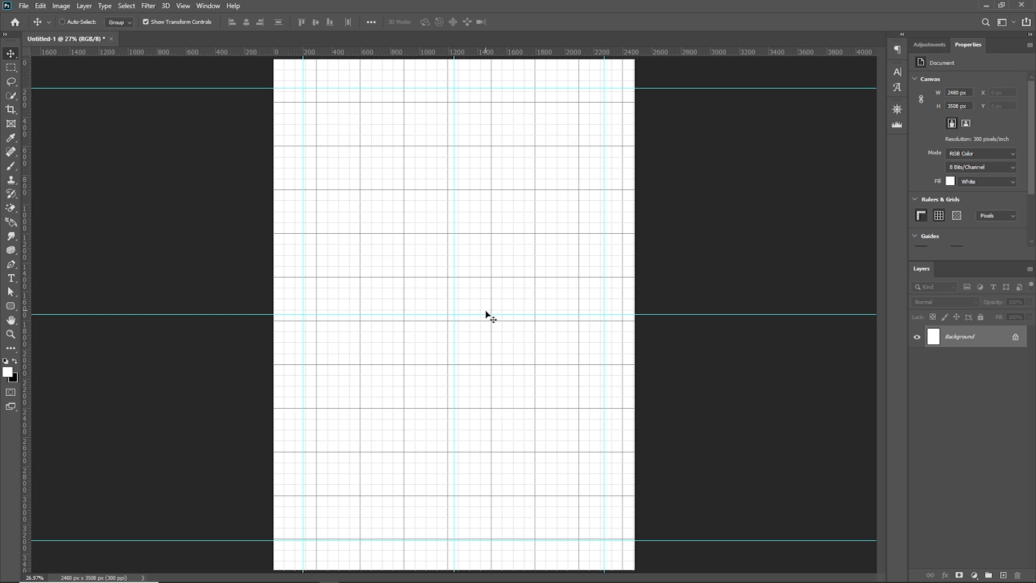
key(ctrl+apostrophe)
key(ctrl+apostrophe)
Draw a rectangle about 2588 × 3564 px over the whole page and fill it with cyan #5afff9
drag(12, 312, 51, 305)
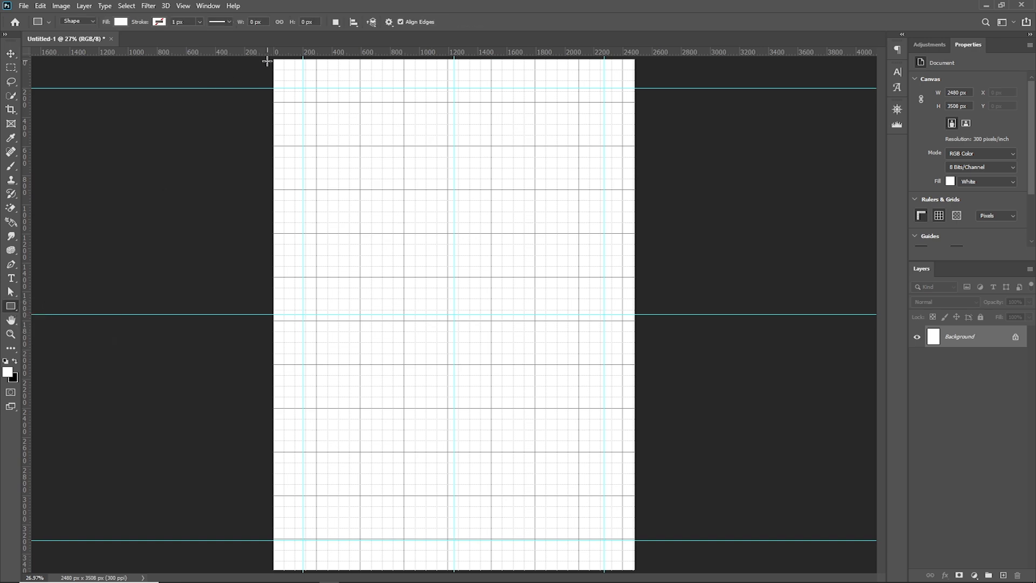
drag(268, 59, 644, 575)
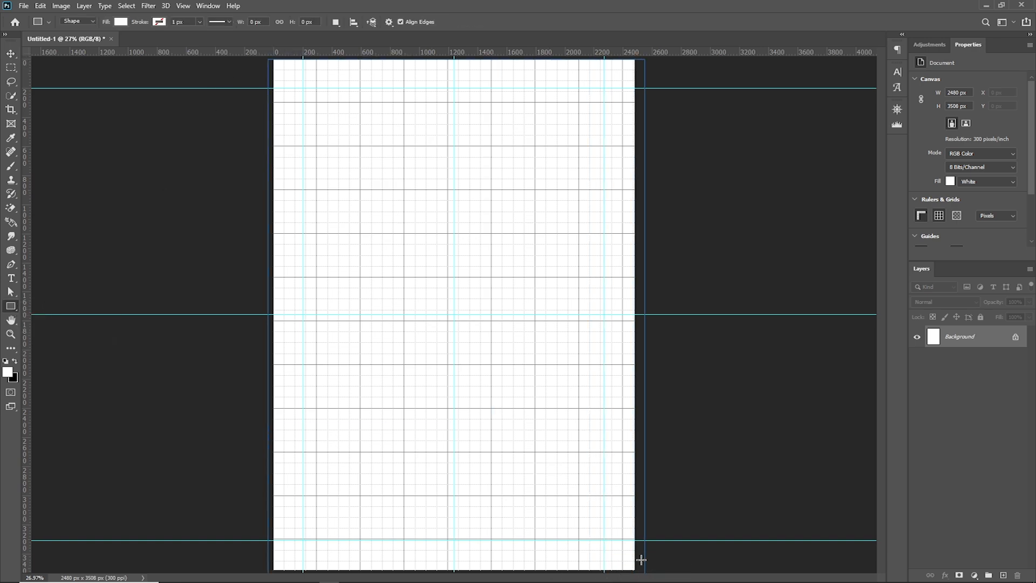
click(930, 336)
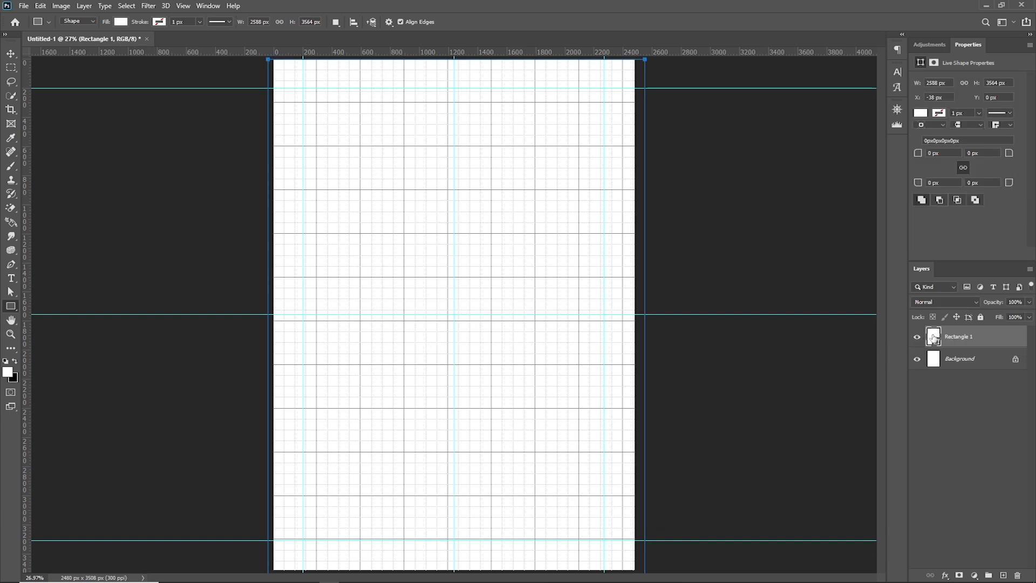
double_click(933, 337)
click(862, 235)
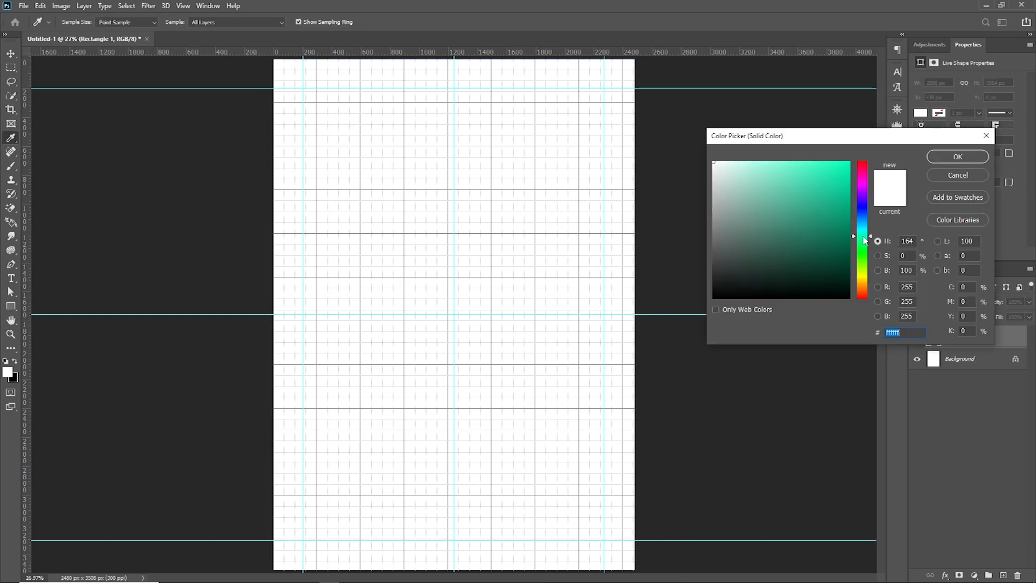
drag(824, 187, 811, 164)
drag(865, 241, 871, 233)
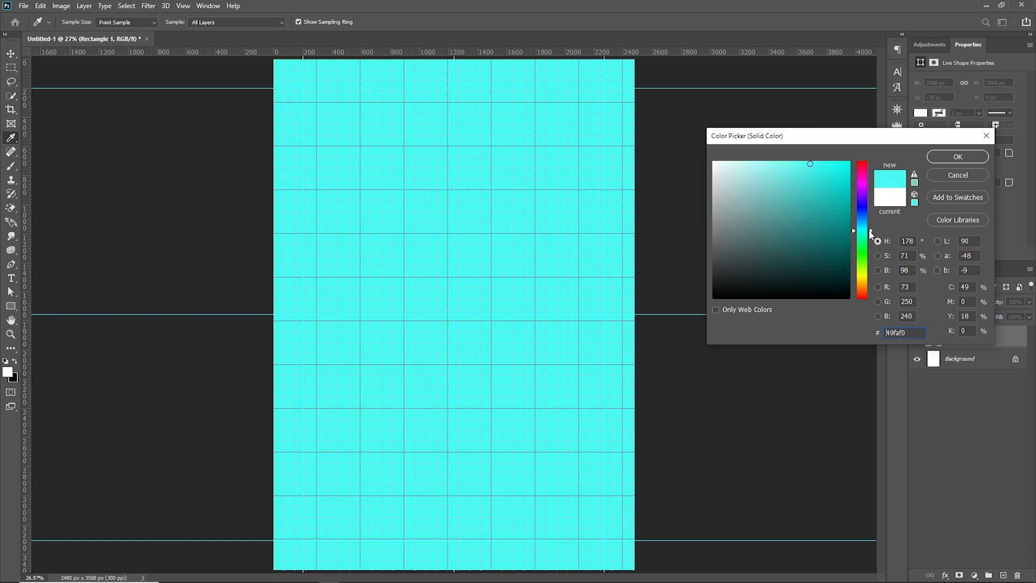
click(805, 162)
click(802, 161)
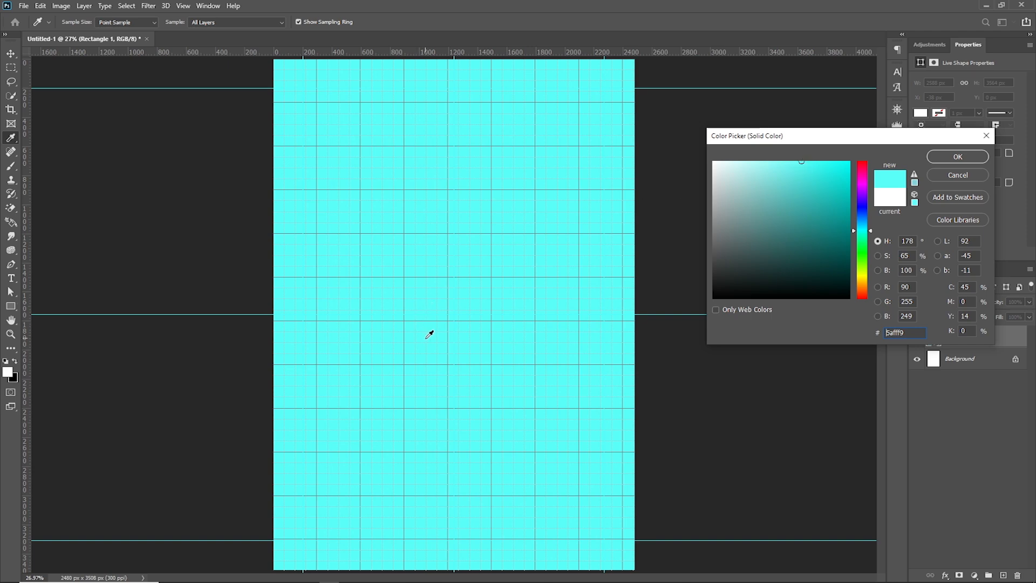
click(939, 159)
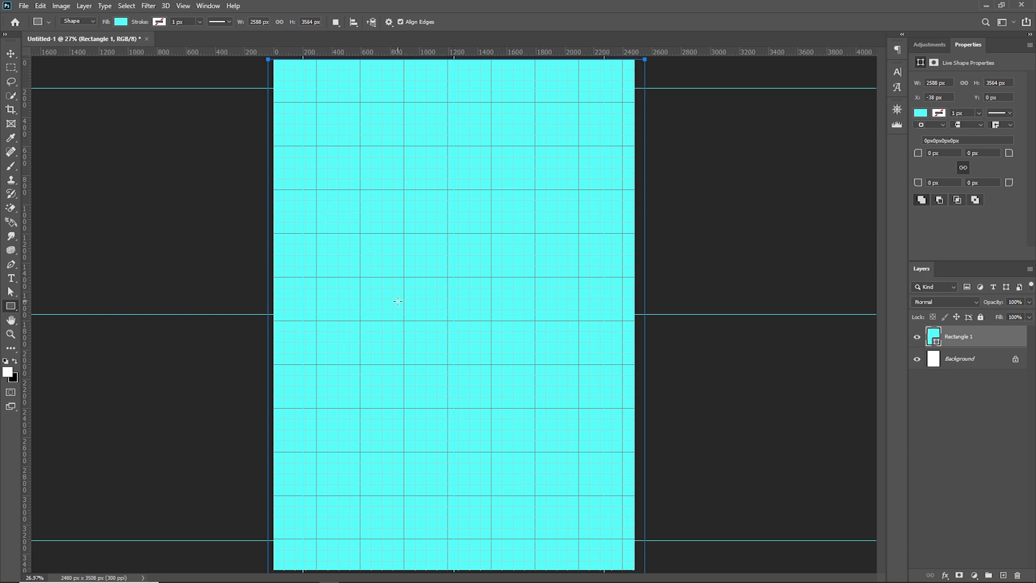
Open the Guides, Grid & Slices preferences and set the canvas guide color to Light Red, keeping the solid line style
click(40, 6)
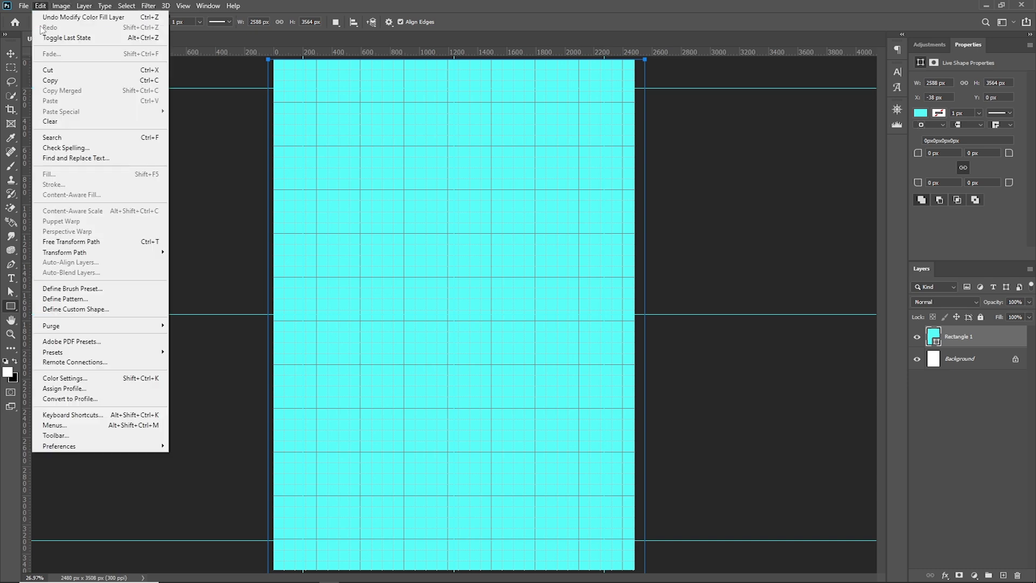
mouse_move(124, 446)
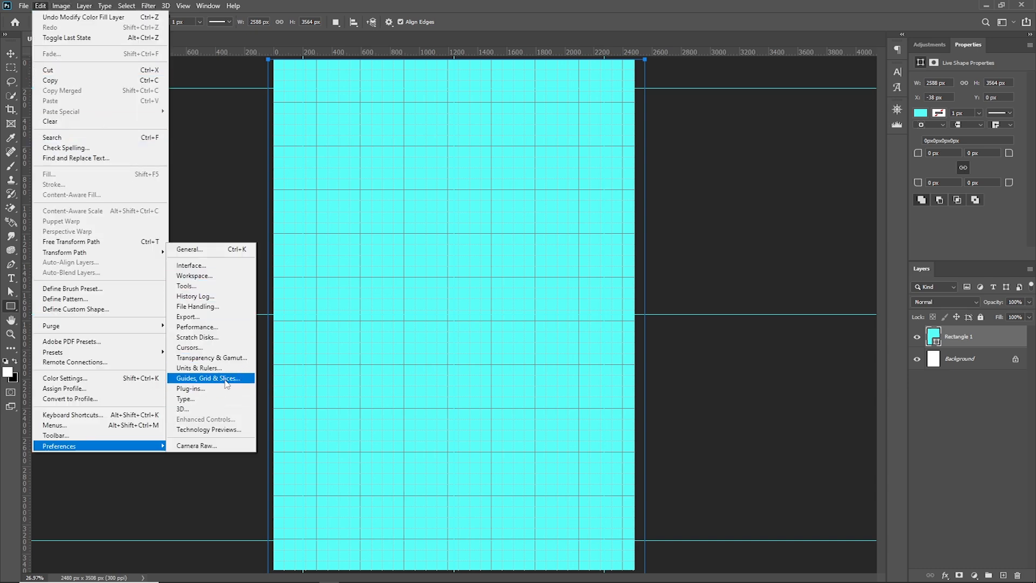
click(226, 382)
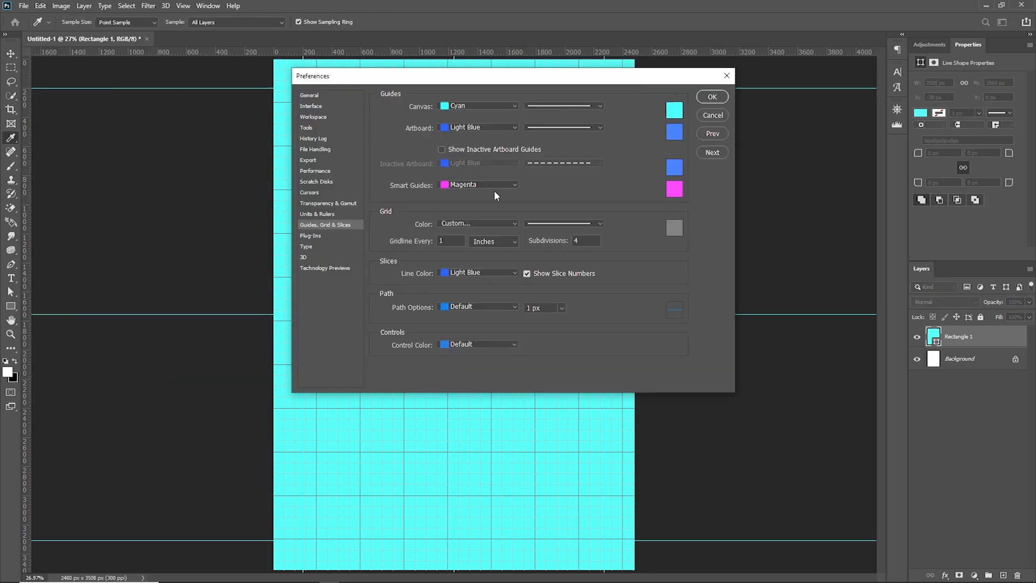
drag(512, 82, 669, 103)
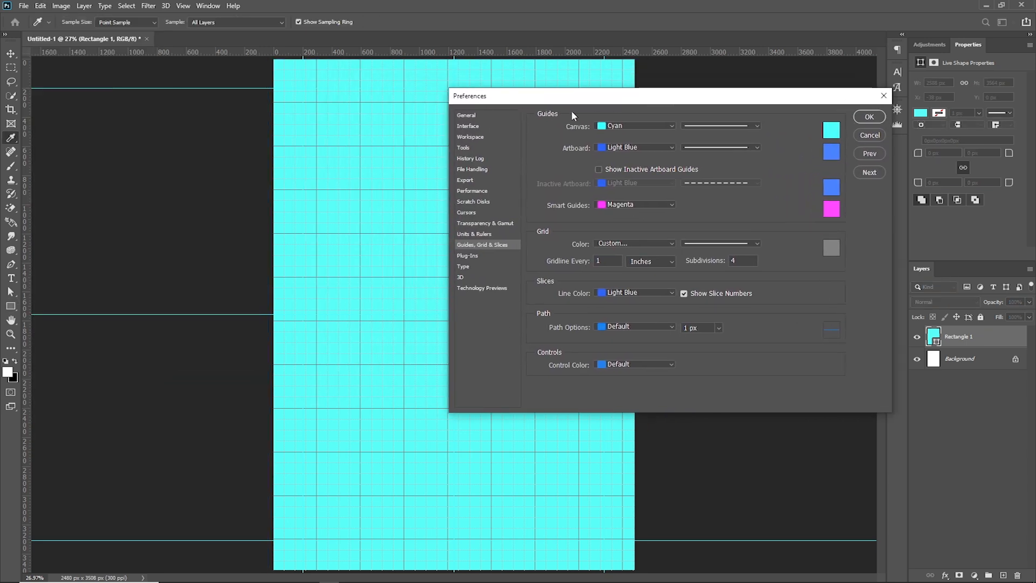
click(718, 131)
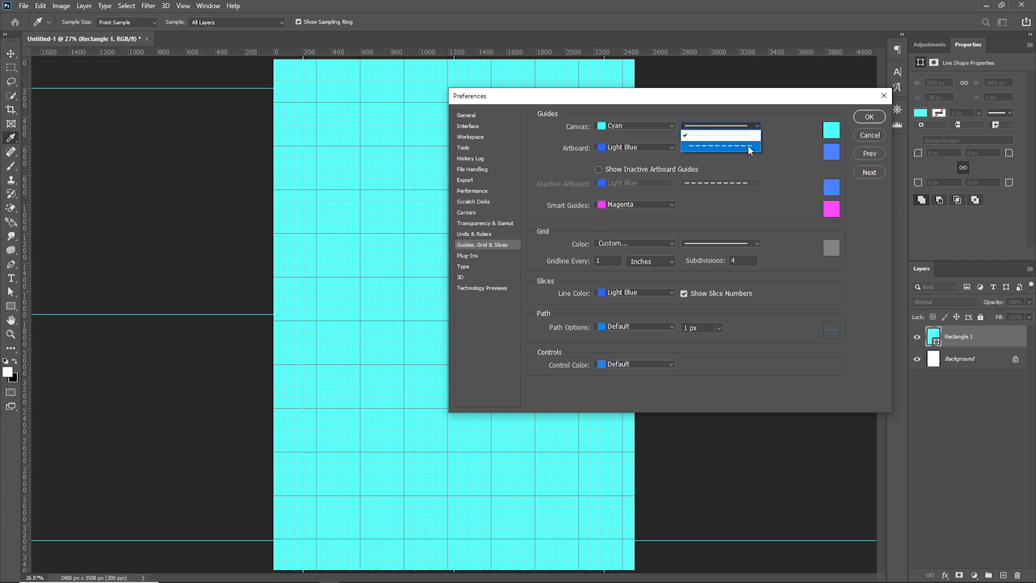
click(661, 129)
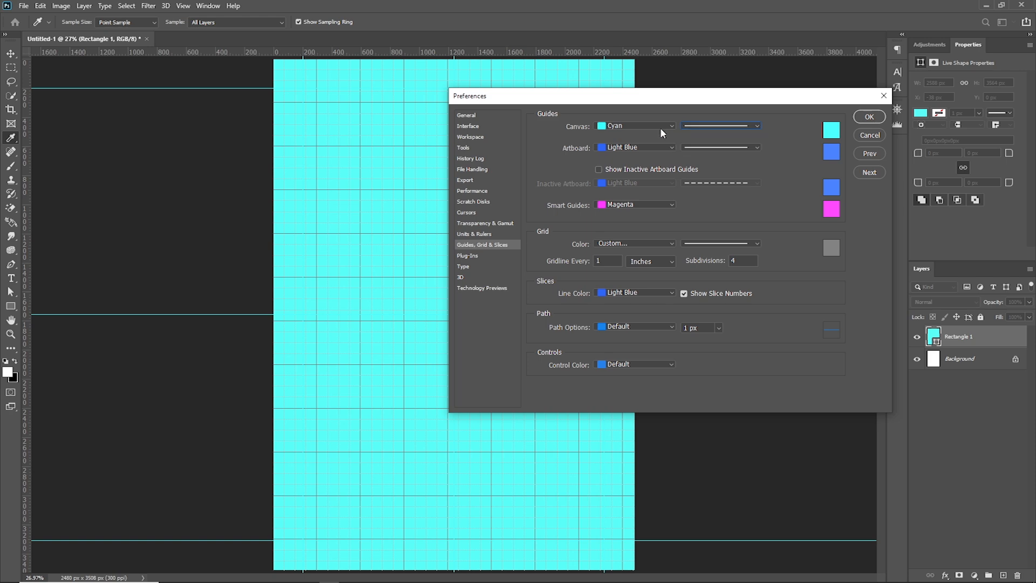
click(662, 129)
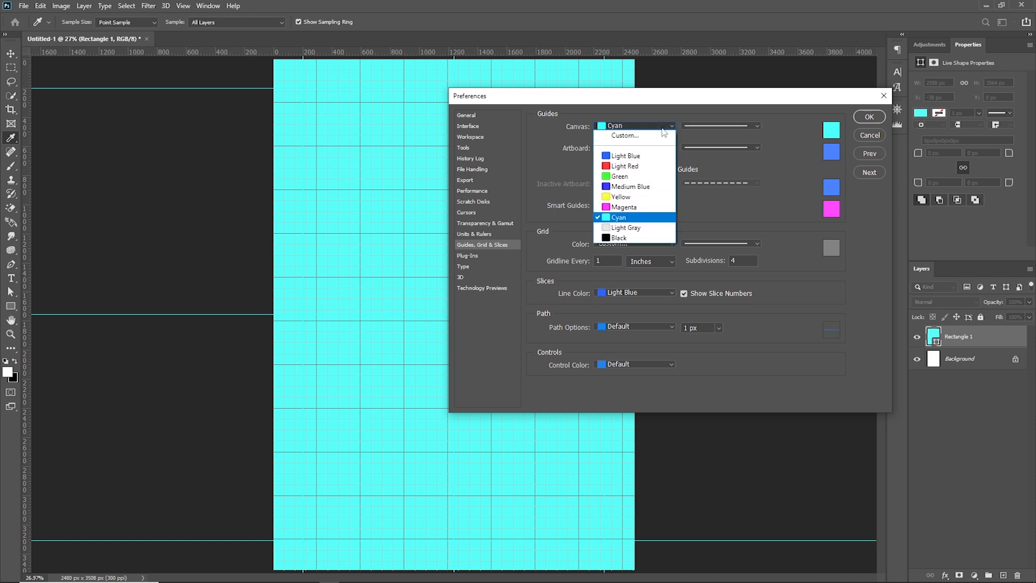
click(637, 167)
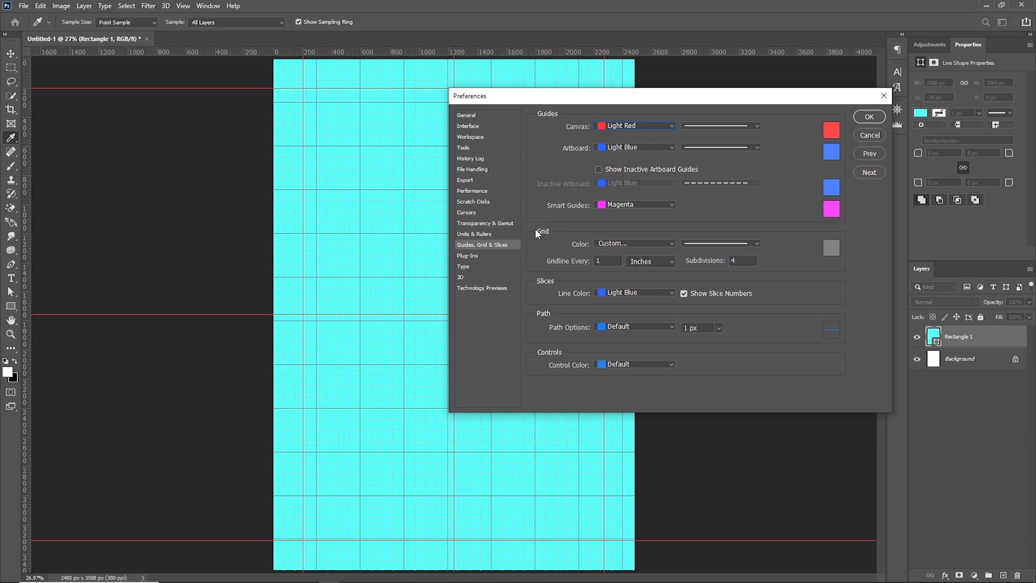
Preview Medium Blue as the grid color, look through the other color options, and cancel the preferences changes
click(608, 260)
click(657, 244)
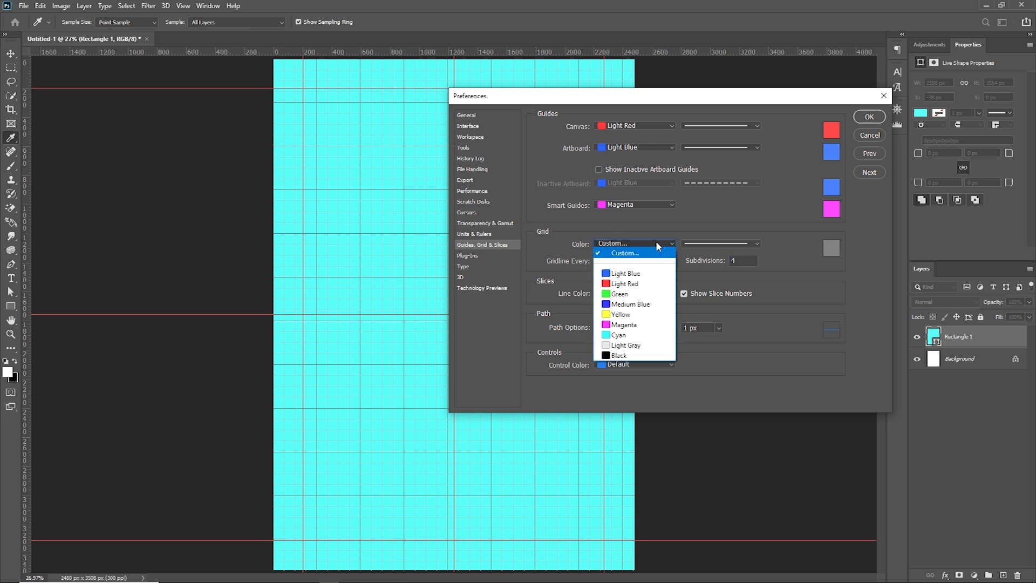
click(632, 305)
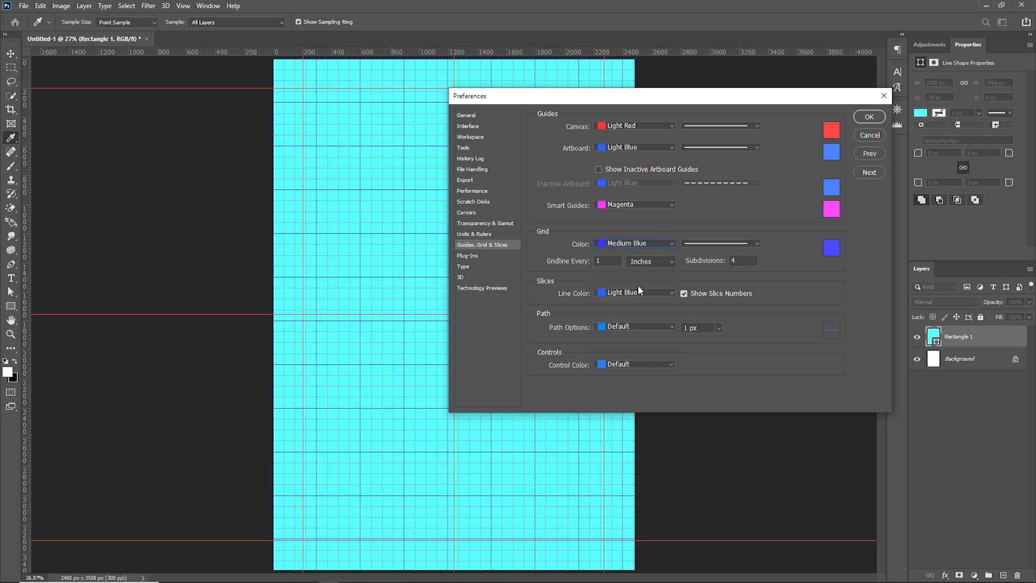
click(662, 244)
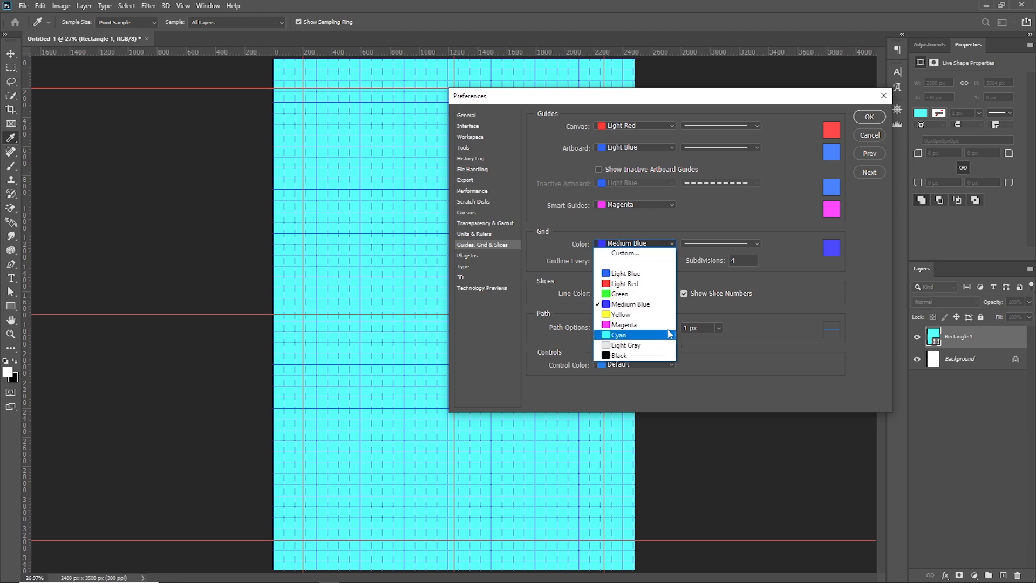
click(745, 311)
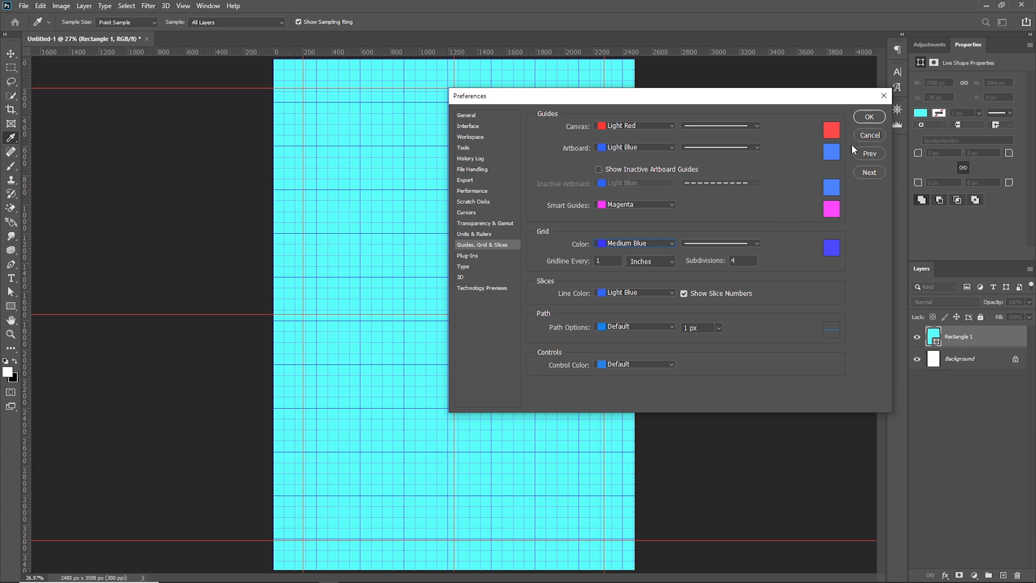
click(874, 136)
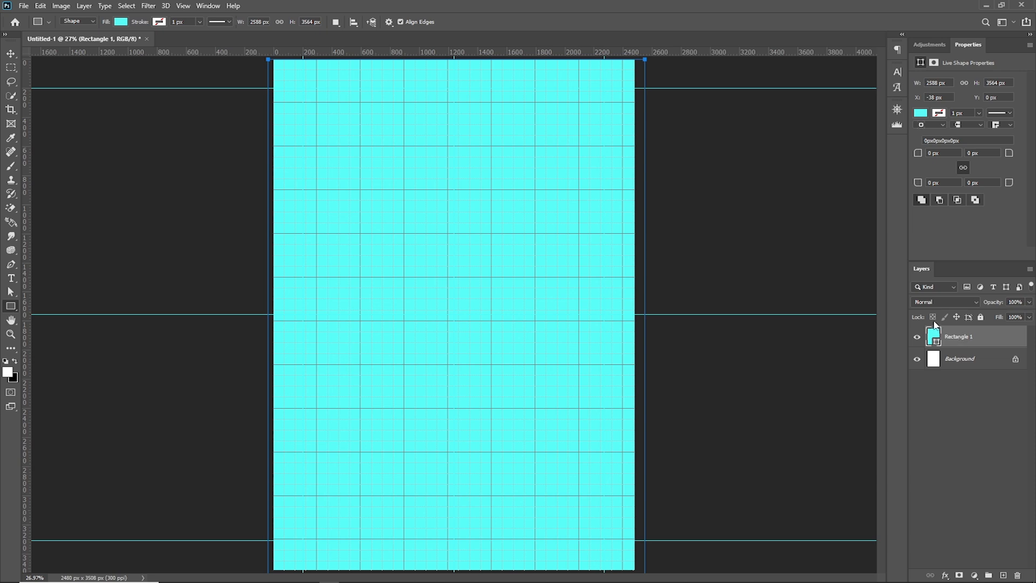
Delete the cyan rectangle layer and hide the grid
key(Delete)
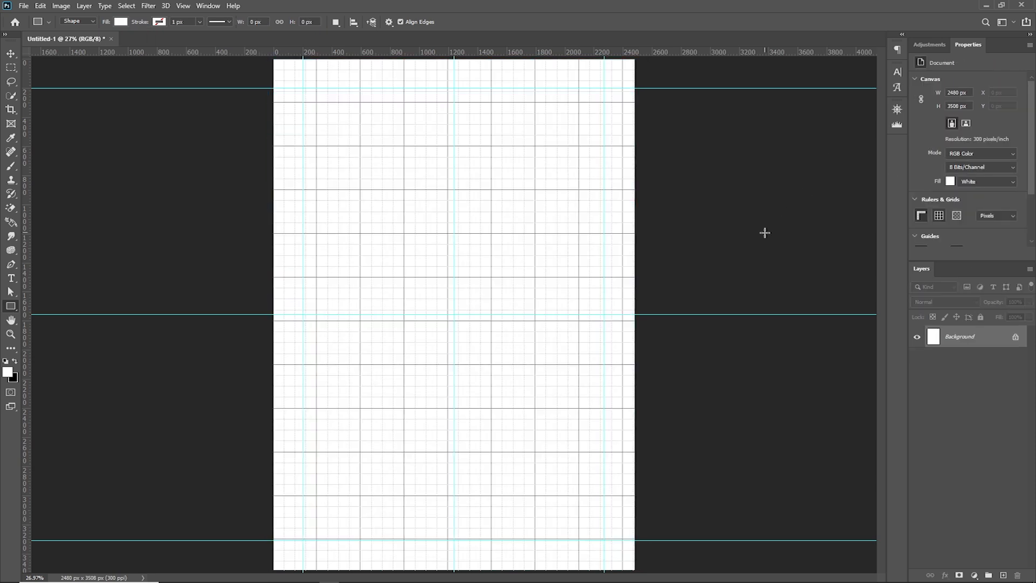
key(ctrl+apostrophe)
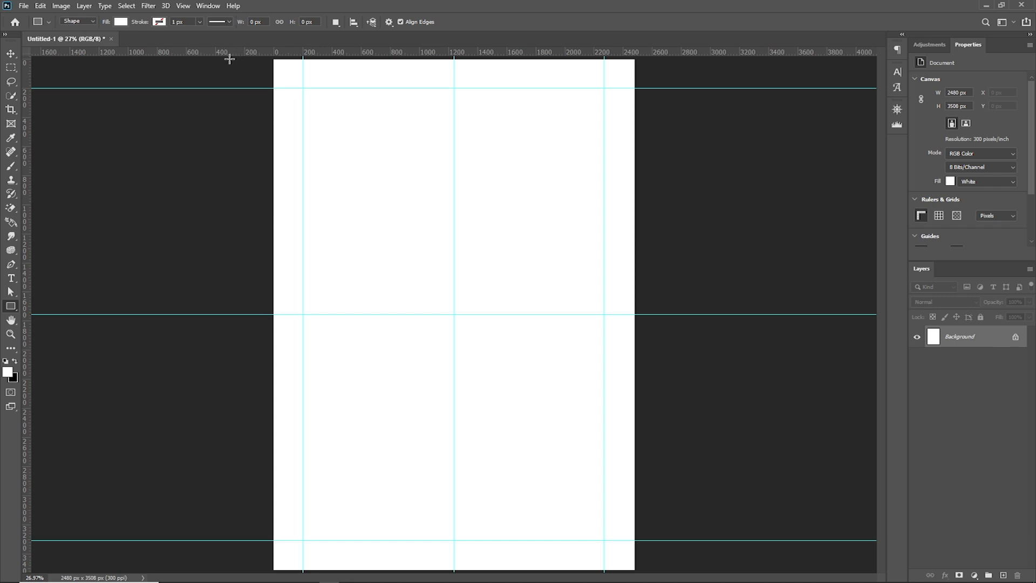
Create a new document from the recent HDTV 1080p preset, 1920 × 1080 px at 72 ppi with a white background
click(23, 6)
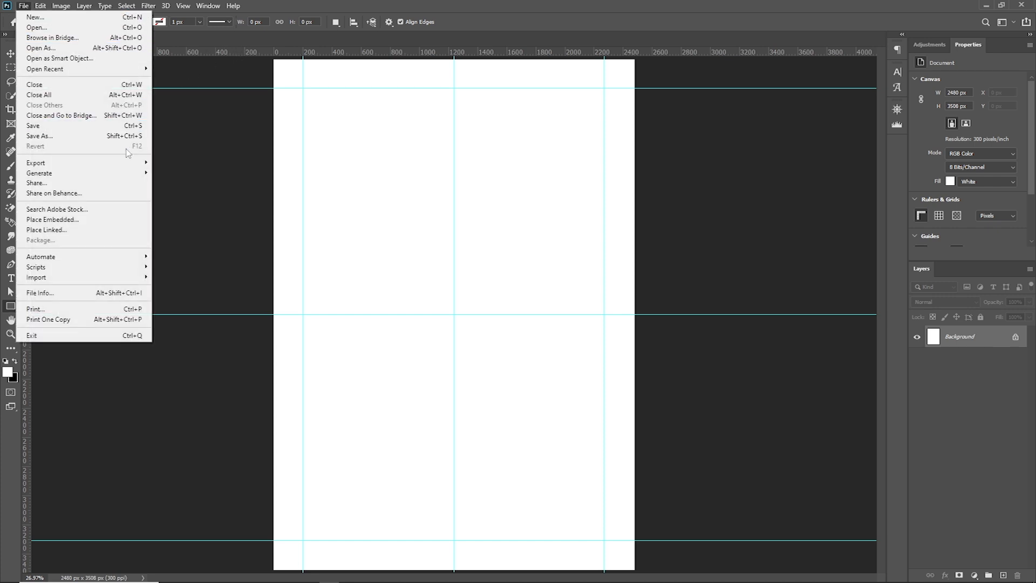
click(93, 18)
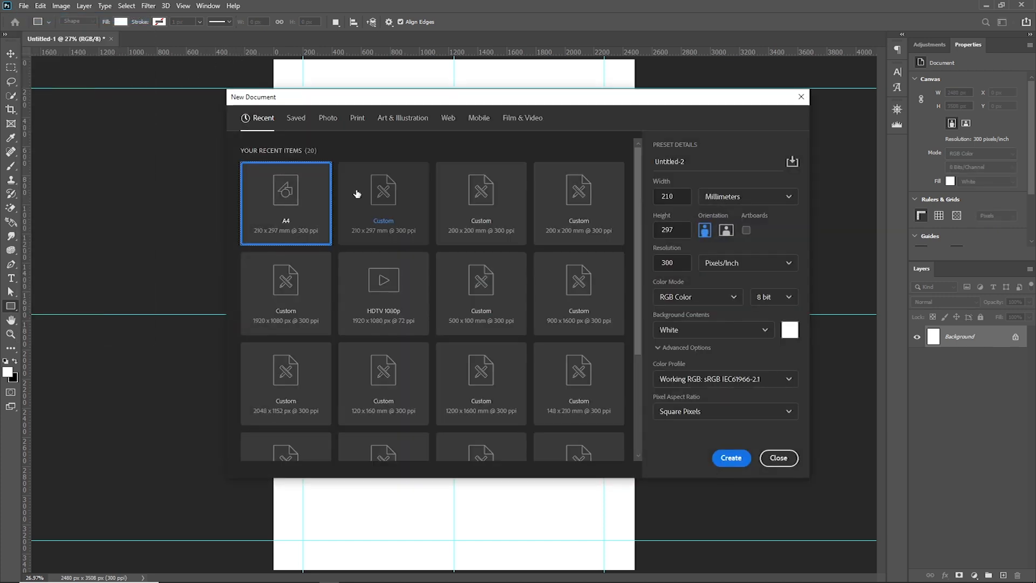
click(368, 293)
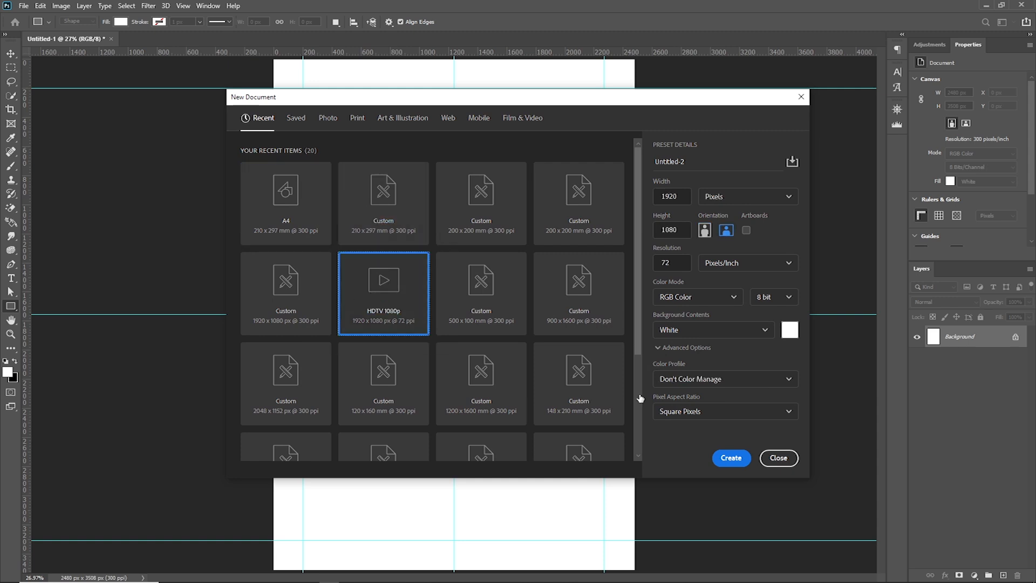
click(731, 458)
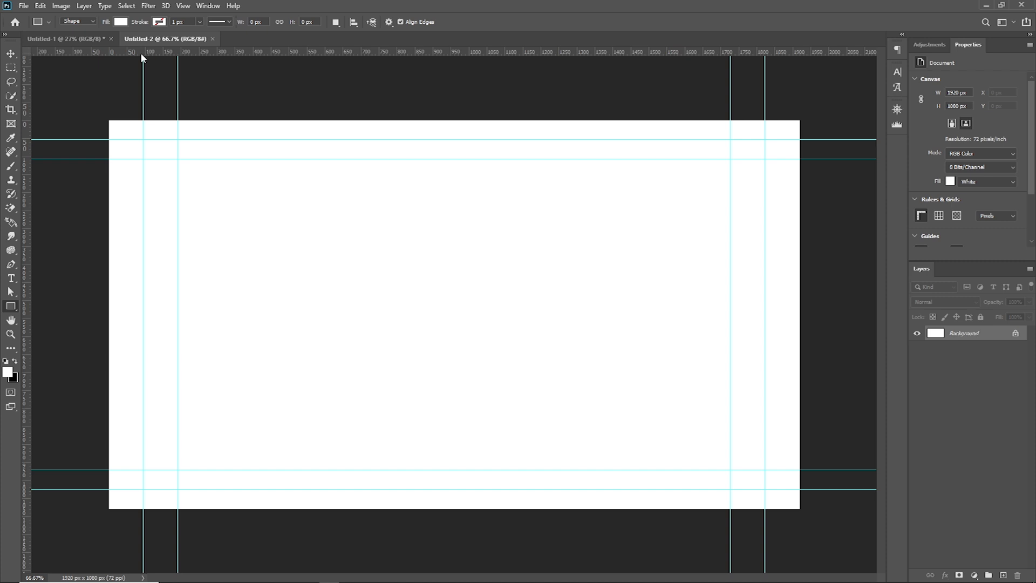
Switch back and forth between the Untitled-1 and Untitled-2 documents to compare them, ending on Untitled-1
click(93, 38)
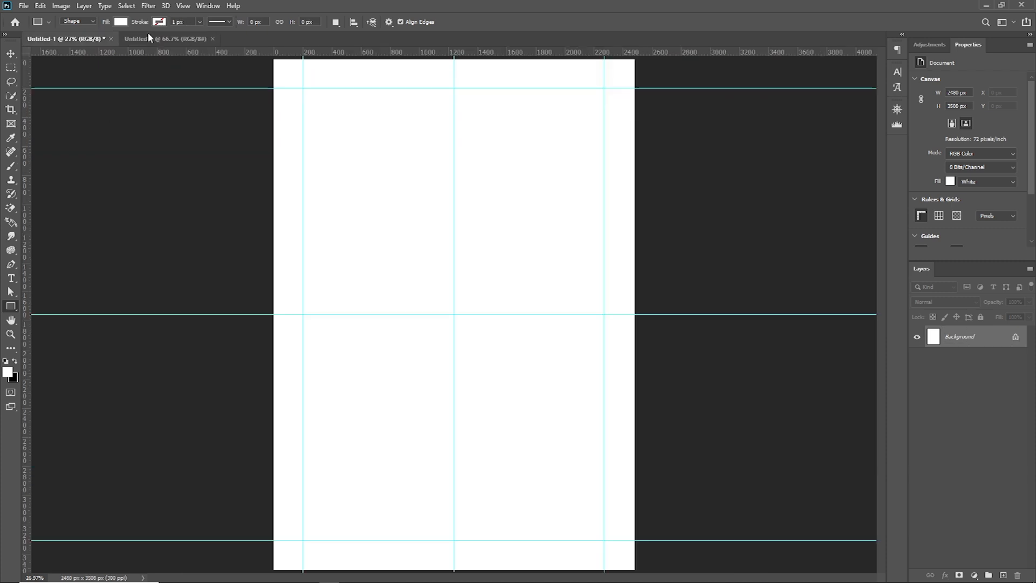
click(162, 38)
click(85, 42)
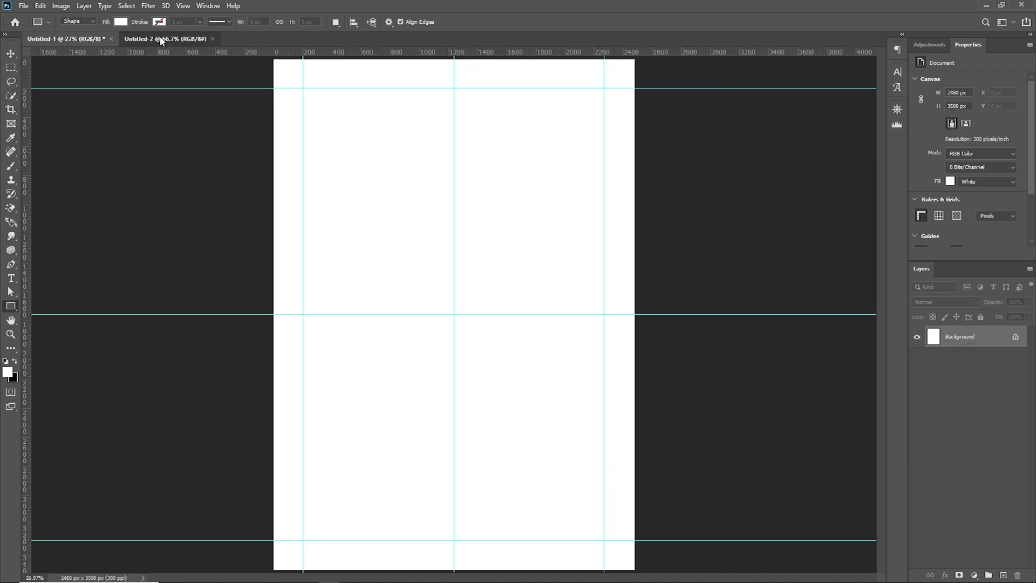
click(161, 39)
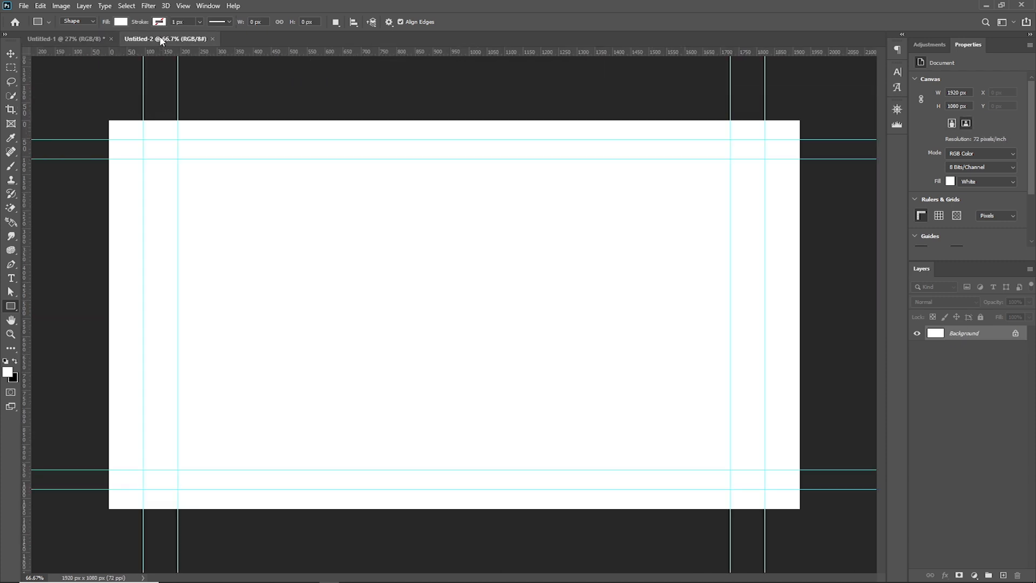
click(76, 41)
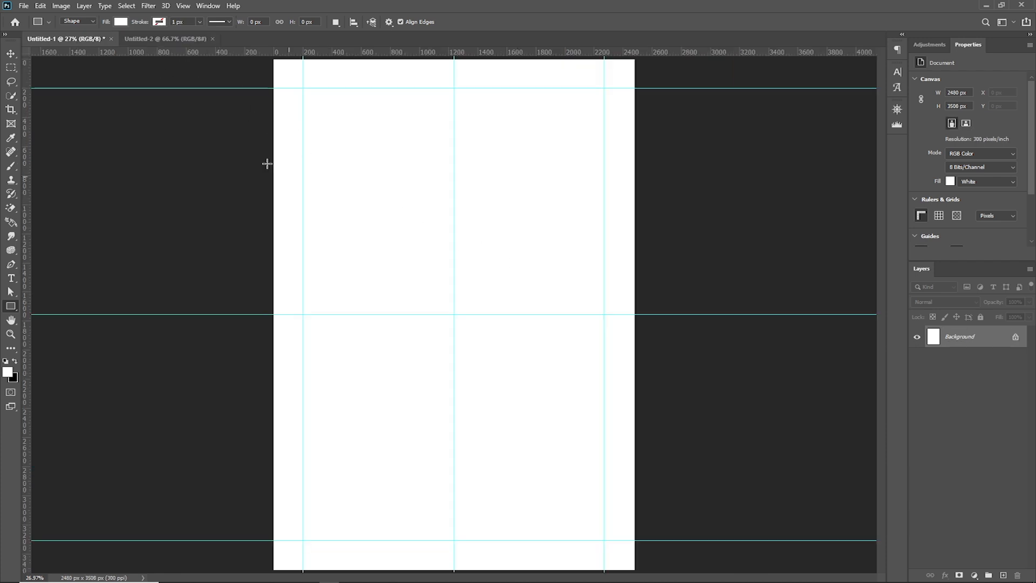
click(164, 40)
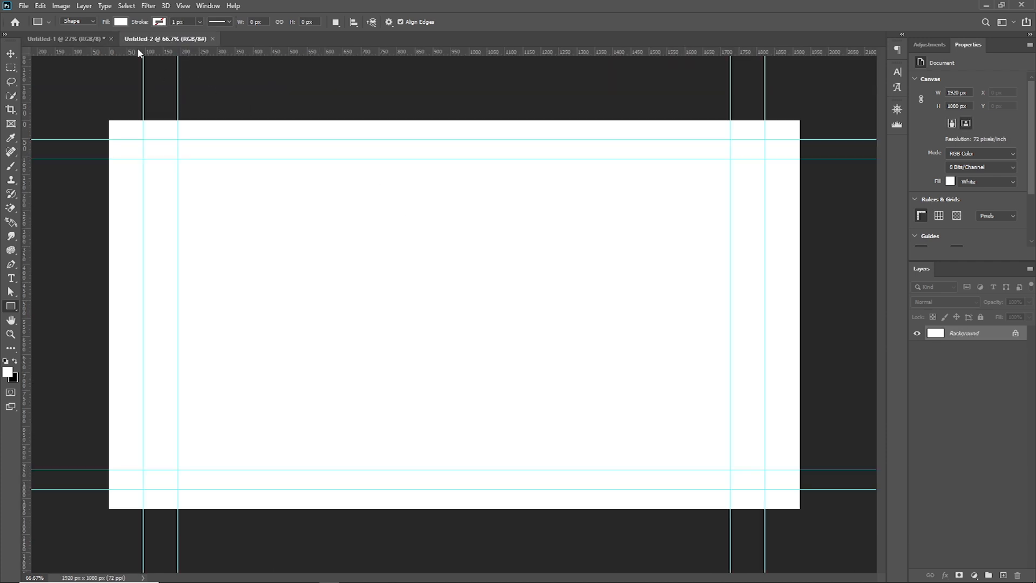
click(79, 40)
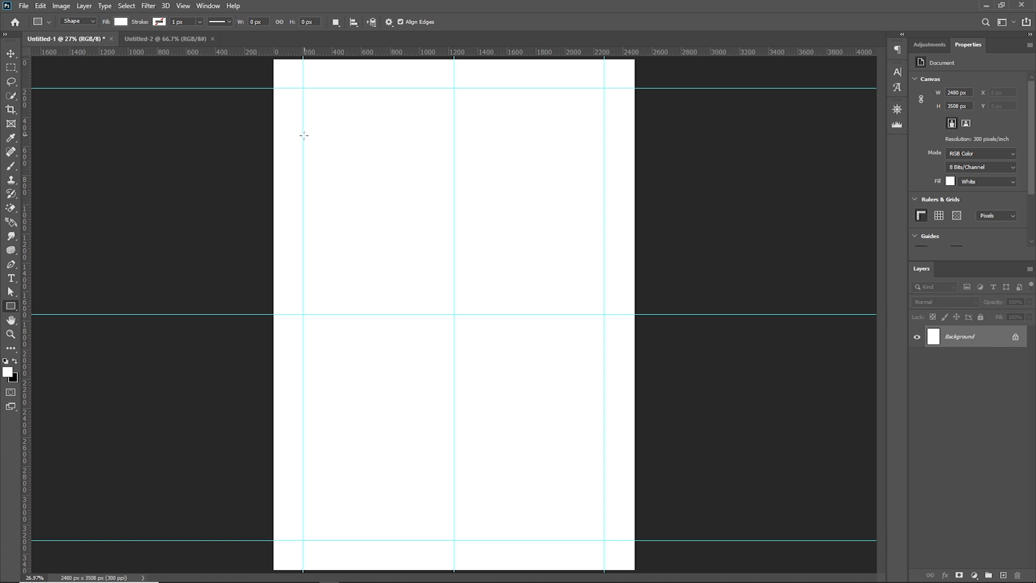
Undock Untitled-2 into a floating window, narrow it, and place it partly over the Untitled-1 page
mouse_move(156, 37)
mouse_down()
mouse_move(242, 89)
mouse_move(480, 139)
mouse_move(474, 125)
mouse_move(514, 203)
mouse_move(726, 181)
mouse_up()
drag(853, 188, 477, 117)
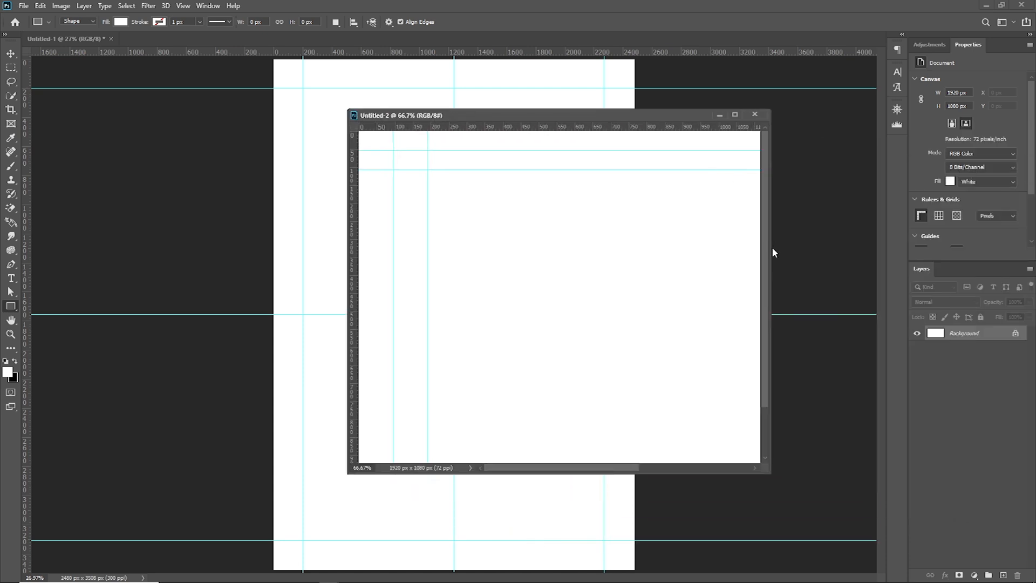
drag(772, 248, 607, 259)
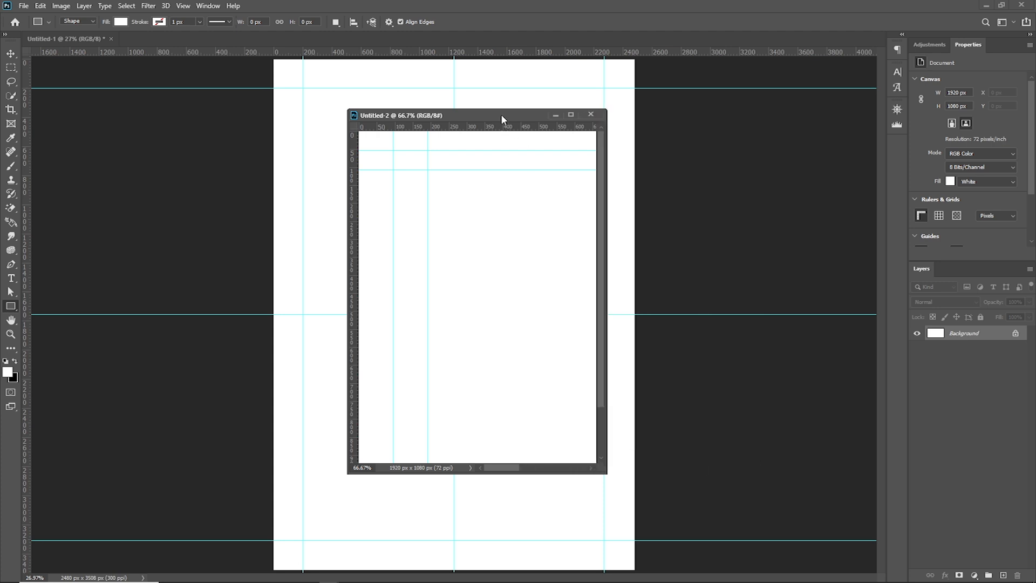
drag(501, 114, 686, 128)
right_click(695, 290)
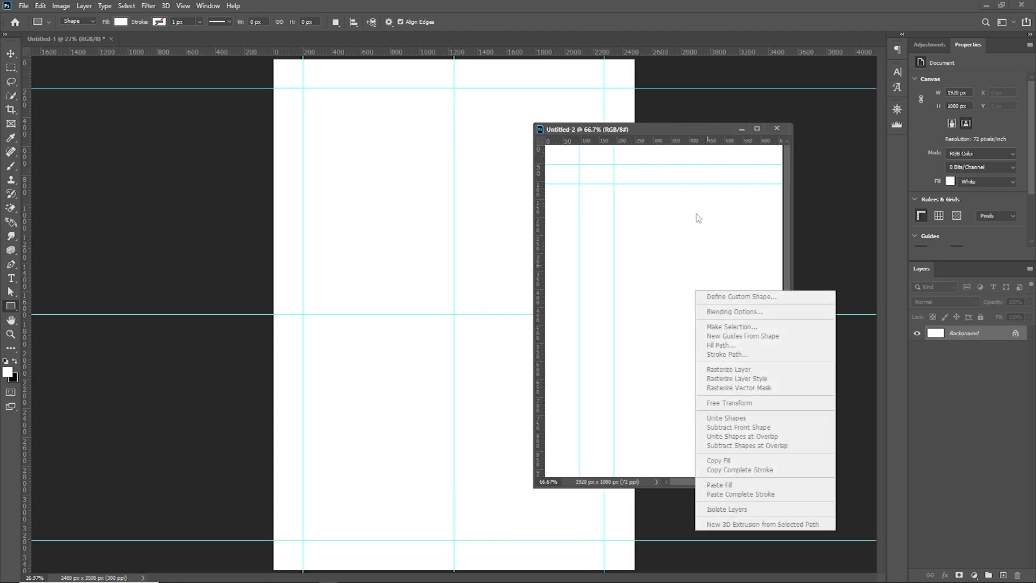
click(687, 130)
drag(661, 132, 662, 132)
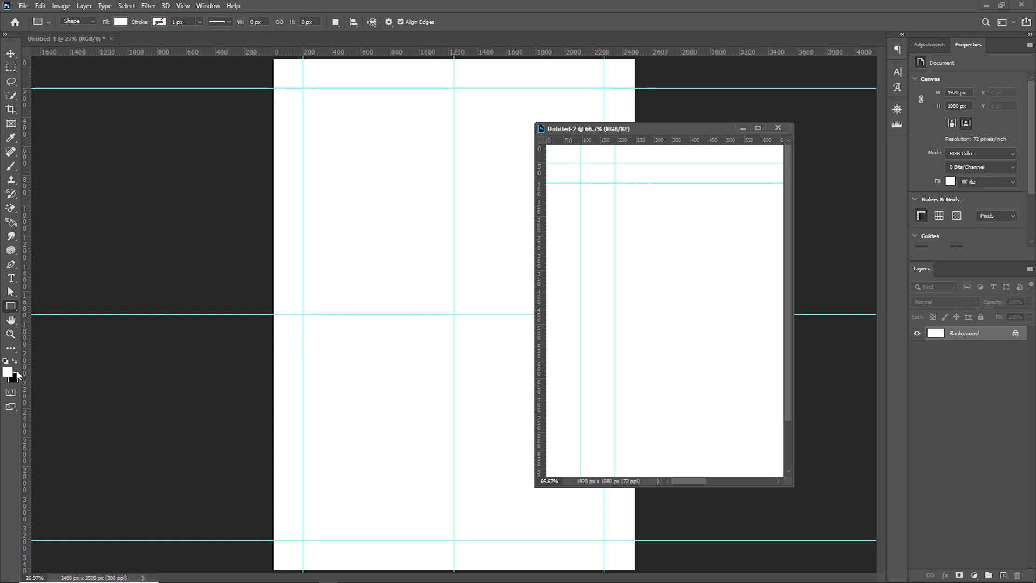
Fit the floating Untitled-2 document on screen with the Zoom tool
click(13, 336)
right_click(623, 296)
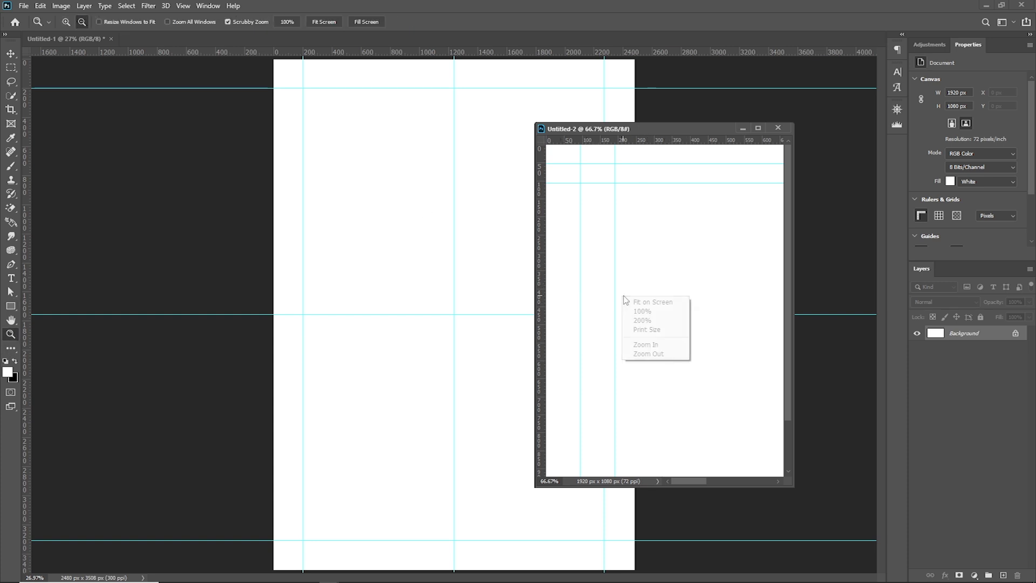
click(645, 302)
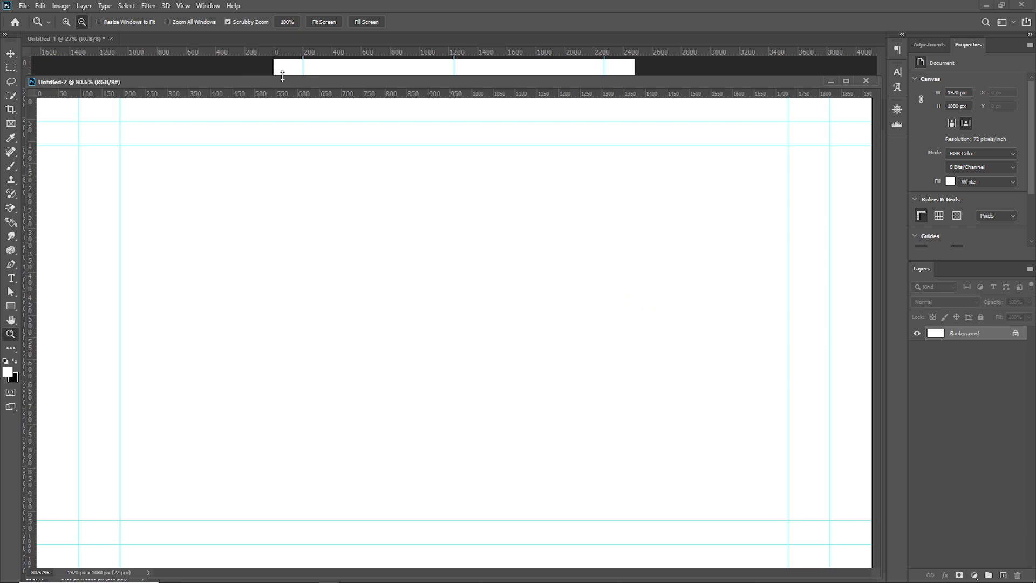
Move the floating Untitled-2 window aside and dock it back as a tab beside Untitled-1
click(32, 82)
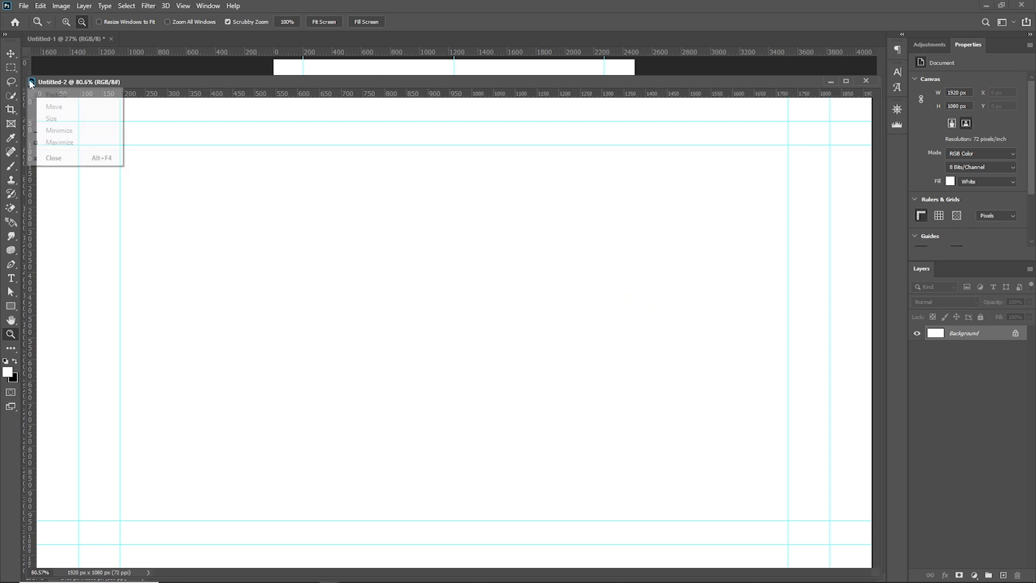
click(57, 83)
drag(28, 75, 502, 142)
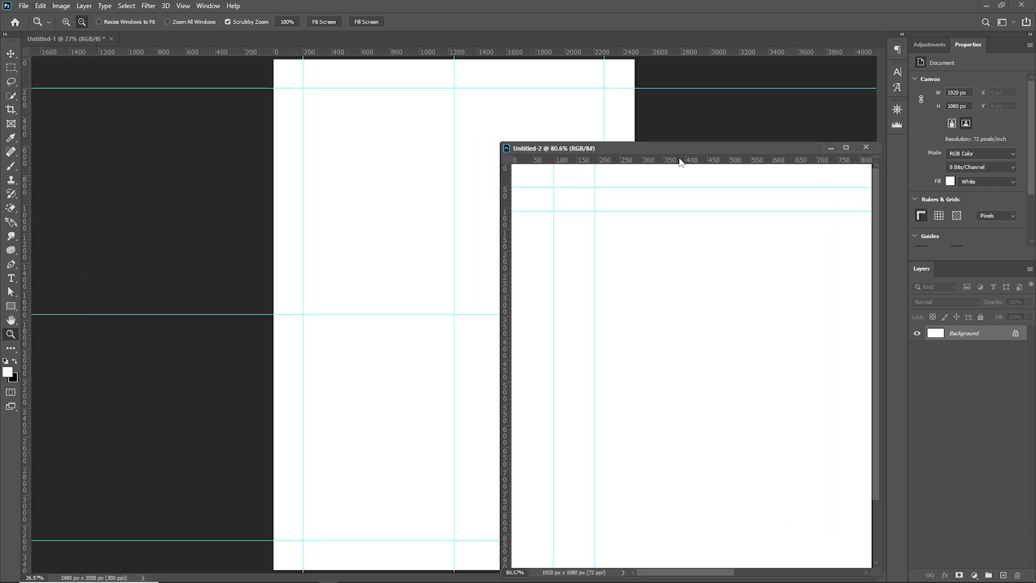
drag(713, 147, 185, 45)
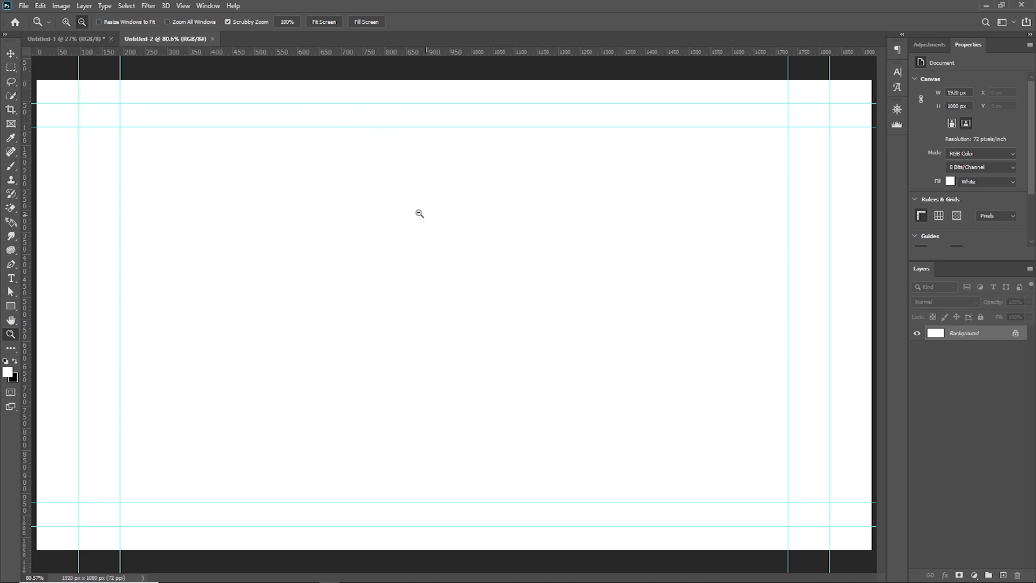
Arrange the two open documents side by side in the 2-up Vertical layout
click(208, 6)
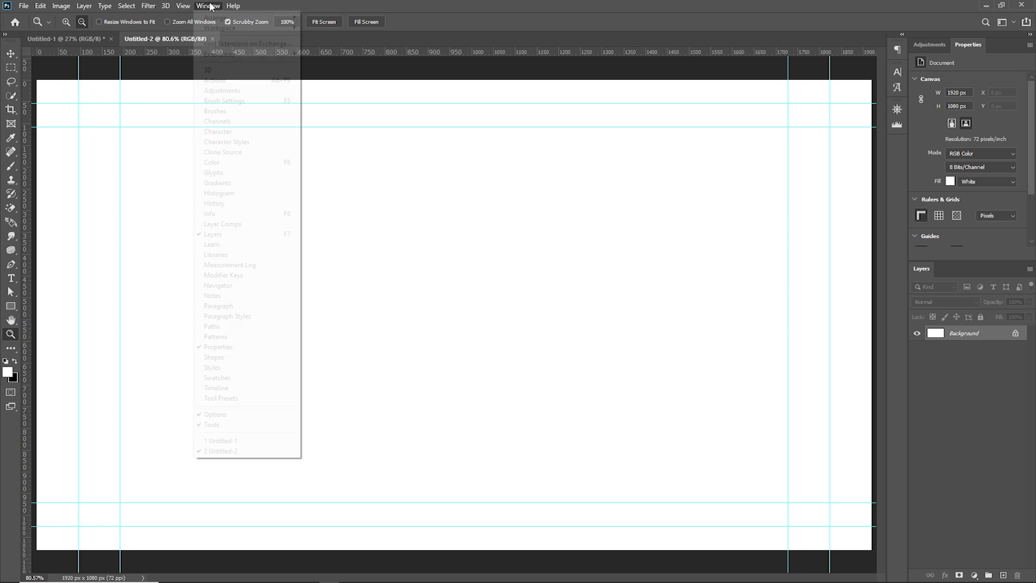
mouse_move(244, 22)
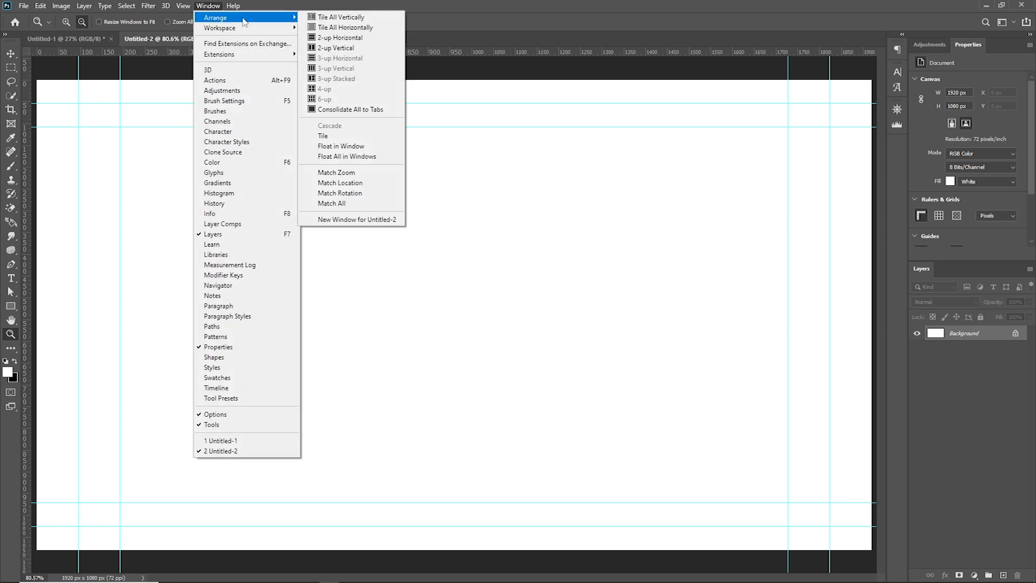
click(339, 50)
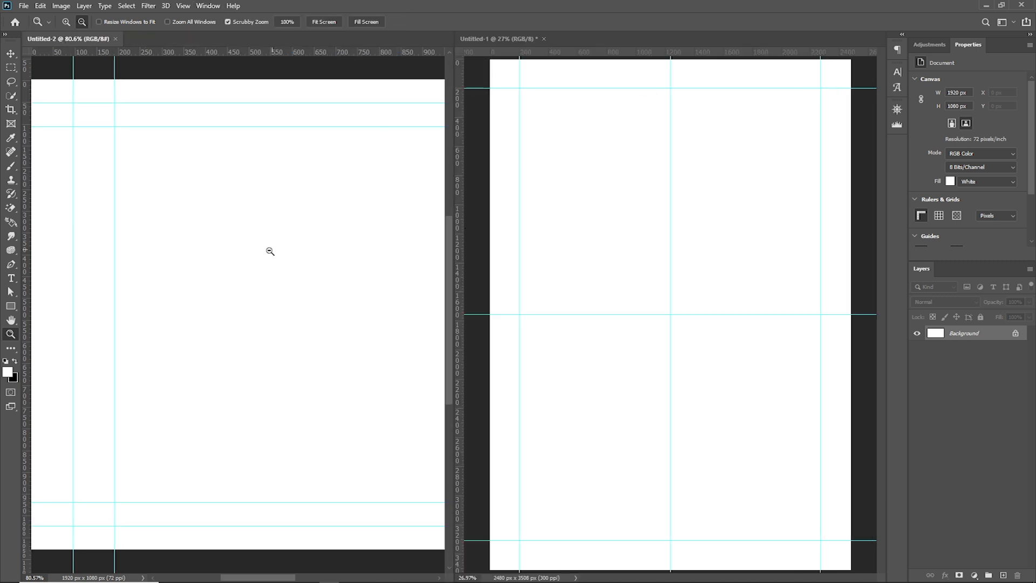
Zoom Untitled-2 out to about 30% and fit Untitled-1 on screen
right_click(229, 310)
click(257, 319)
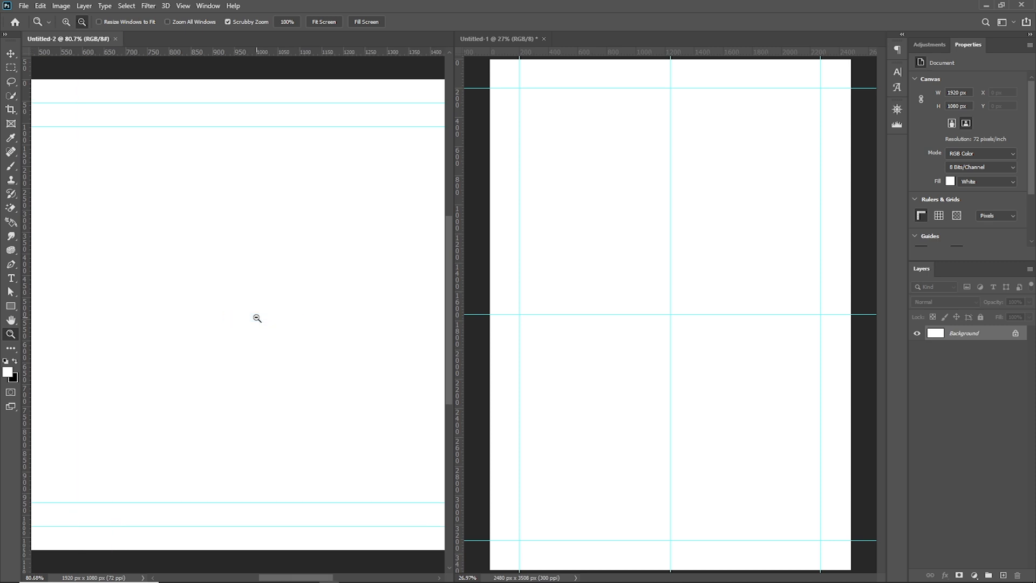
drag(329, 289, 289, 294)
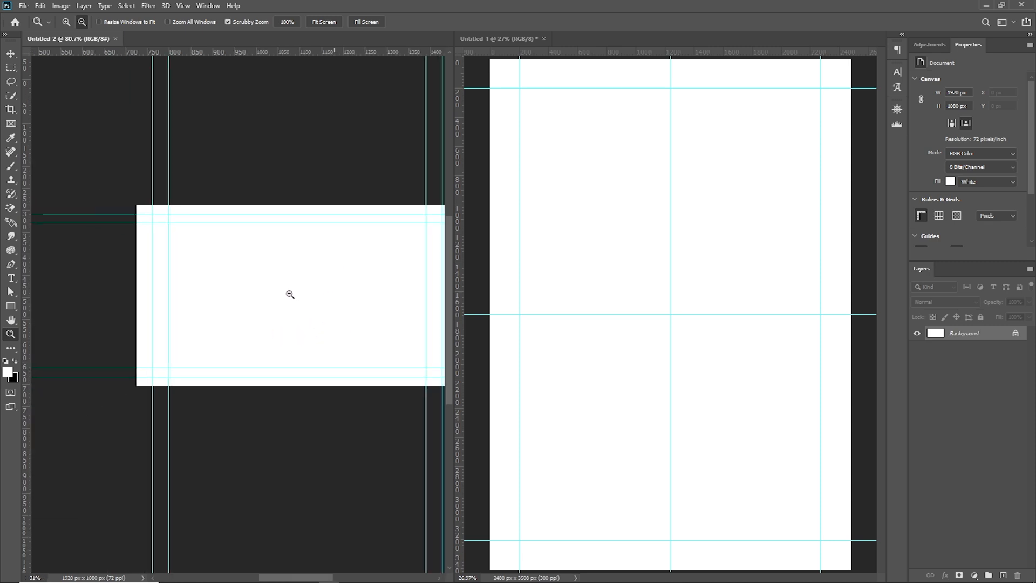
click(702, 224)
right_click(641, 188)
click(675, 194)
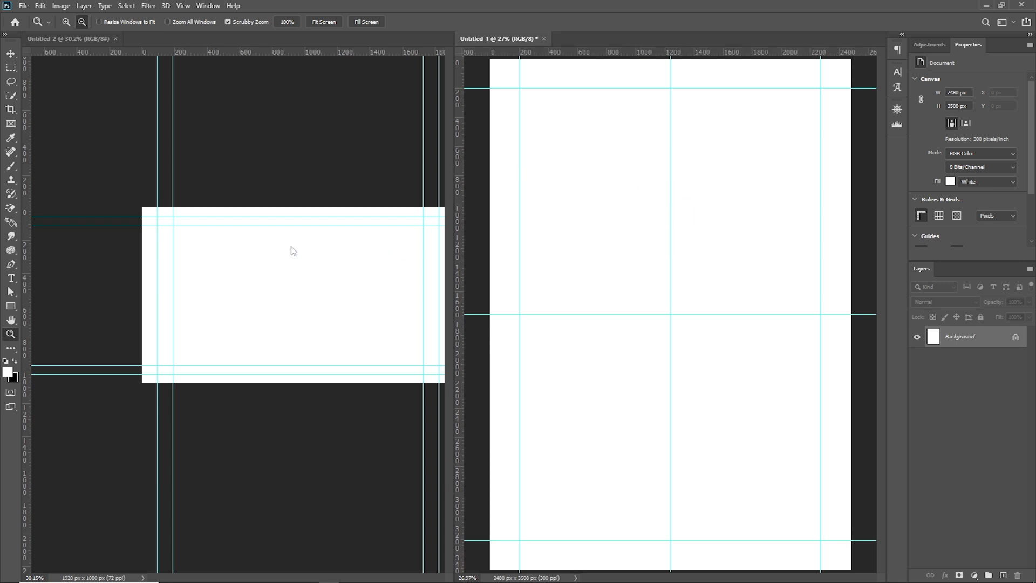
Switch to the Move tool, pan Untitled-2 until its whole page is centered in its pane, and return to Untitled-1
click(10, 54)
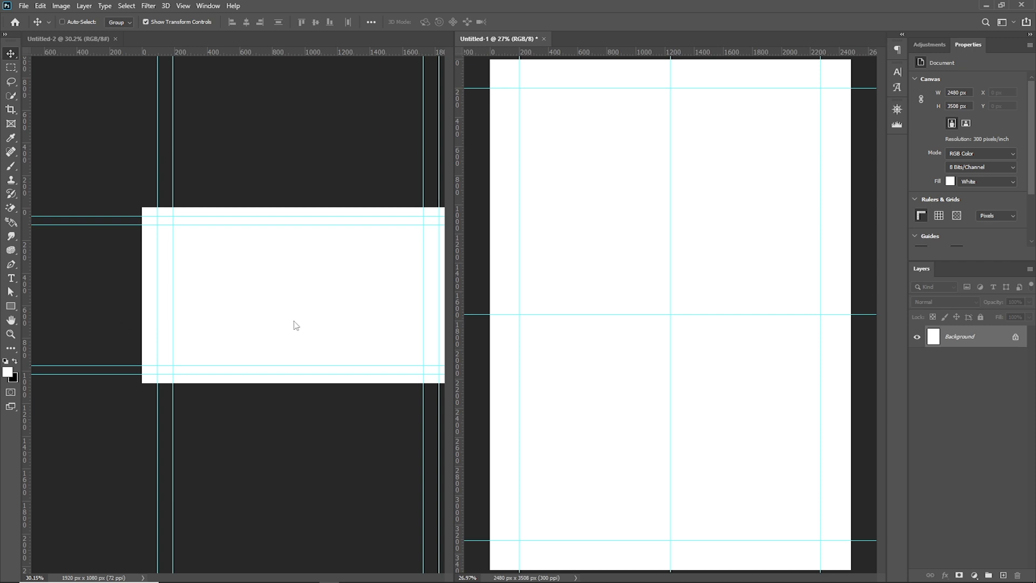
click(338, 320)
drag(347, 303, 304, 303)
click(615, 274)
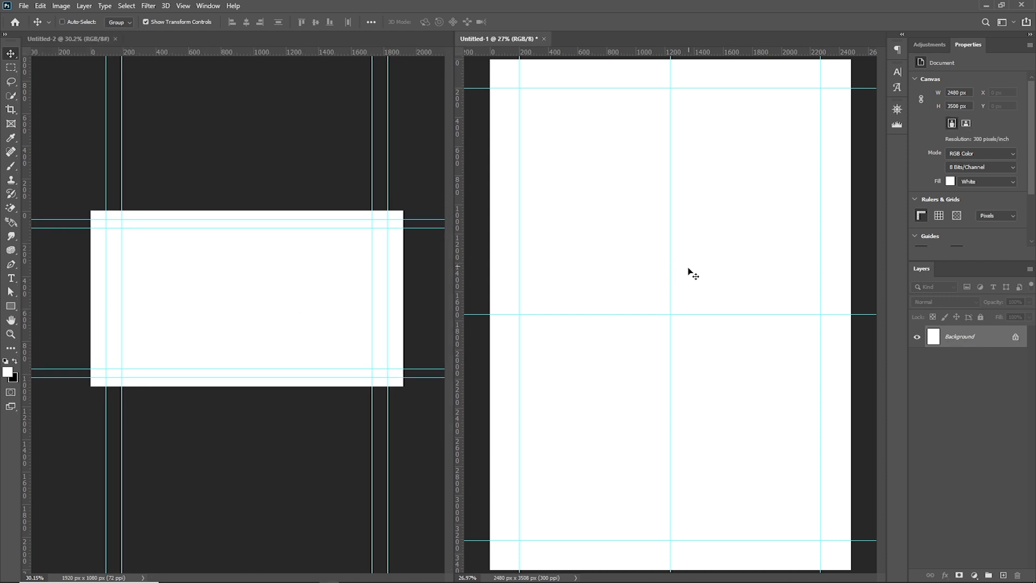
Zoom Untitled-1 out to 6.25% and back in to 66.67%, panning around the enlarged page
key(z)
alt+click(655, 270)
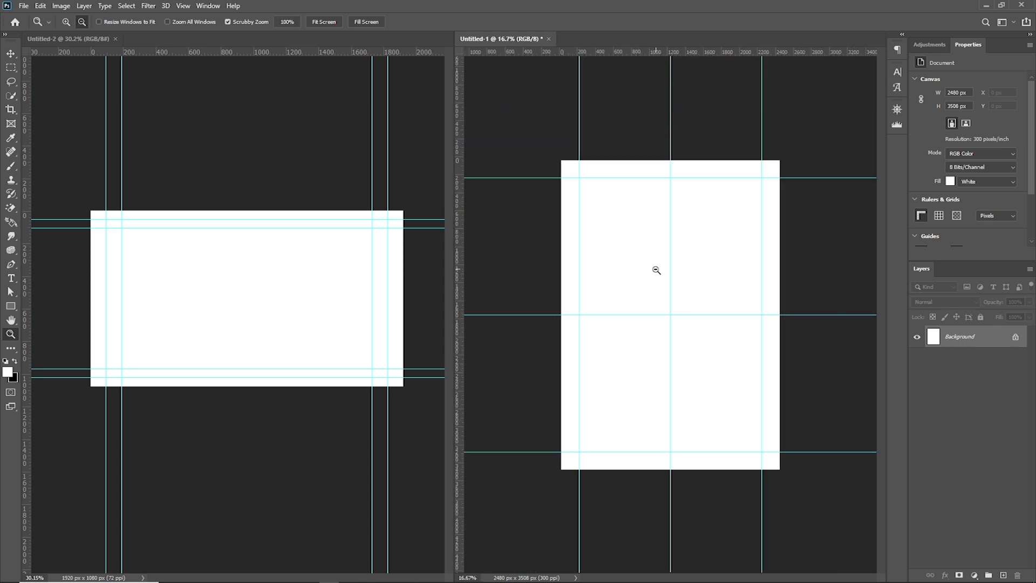
alt+click(656, 270)
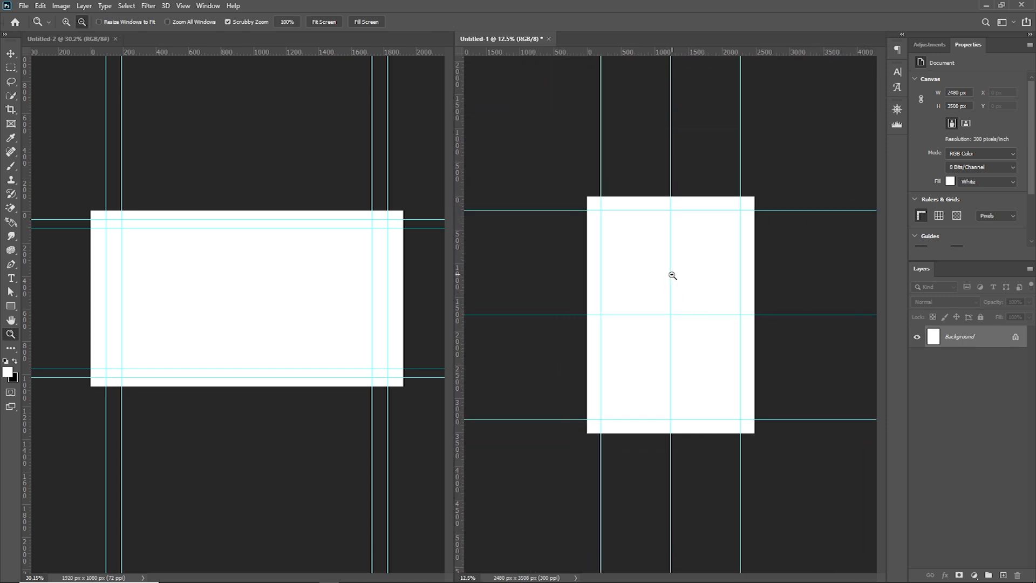
alt+click(673, 276)
alt+click(677, 277)
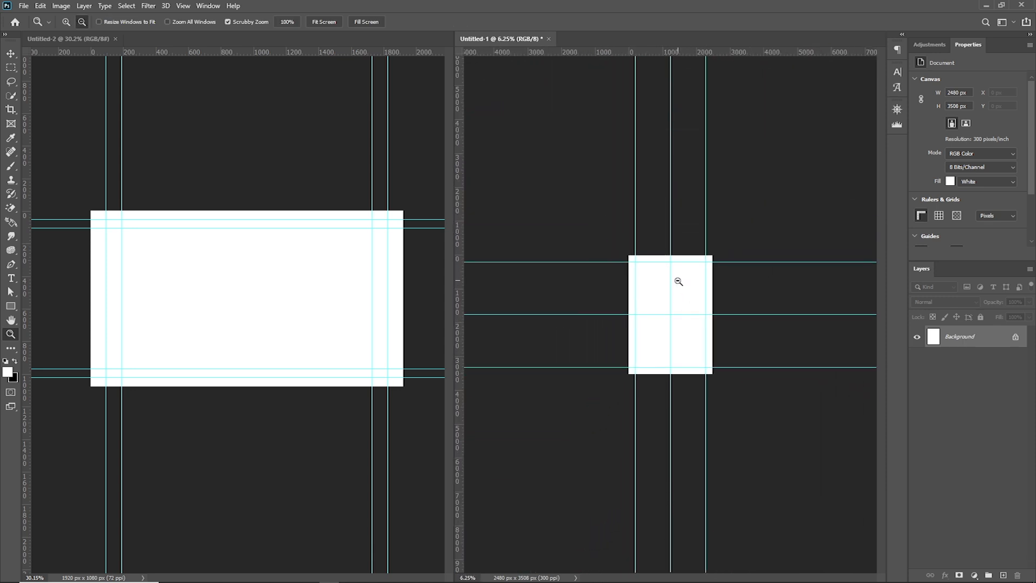
click(66, 22)
drag(658, 317, 812, 295)
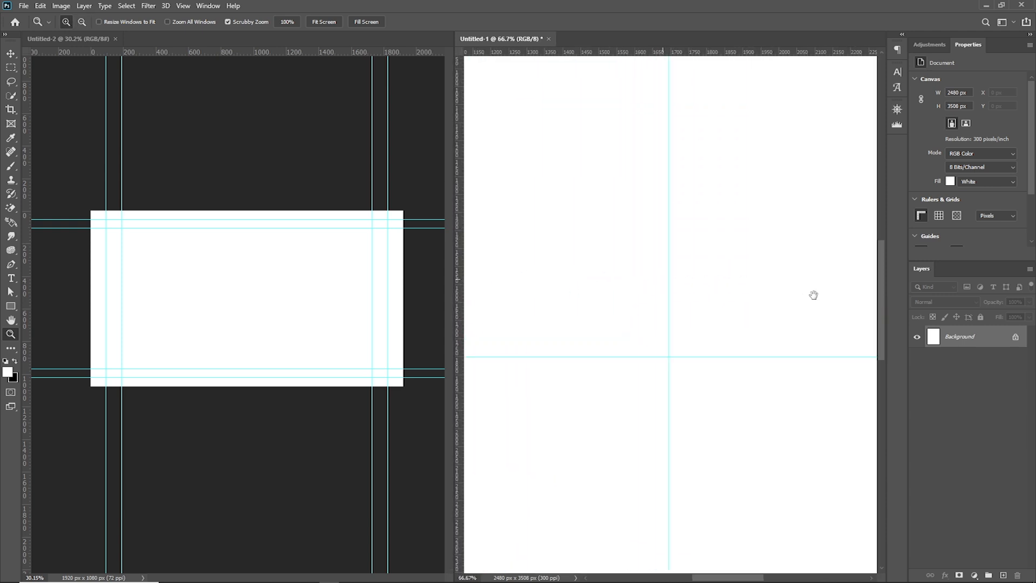